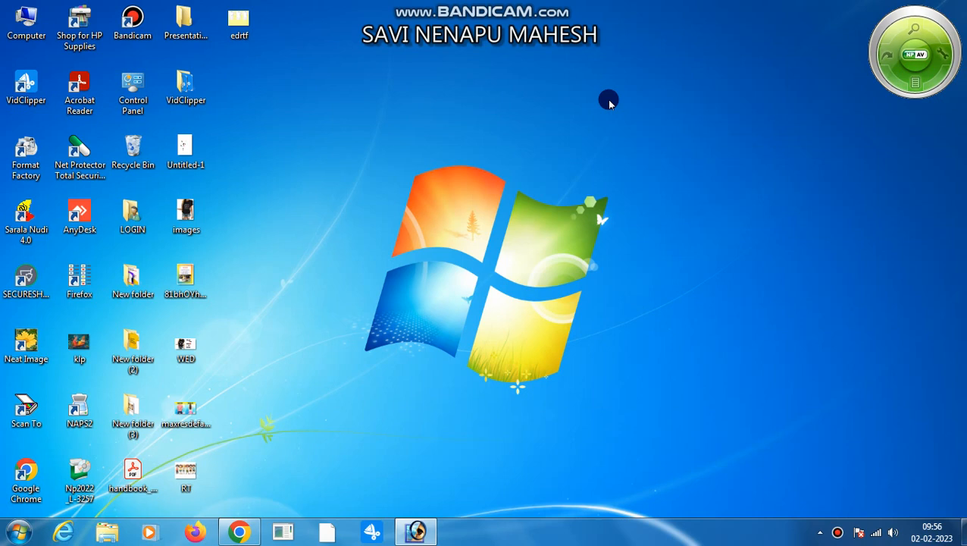
pyautogui.click(416, 532)
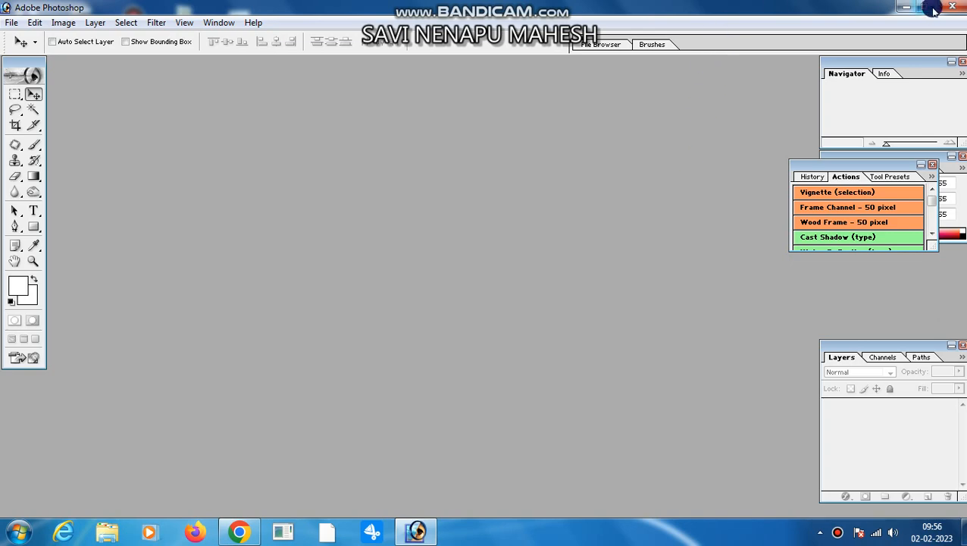
pyautogui.click(904, 7)
pyautogui.rightClick(667, 180)
pyautogui.click(699, 225)
pyautogui.rightClick(672, 162)
pyautogui.click(708, 205)
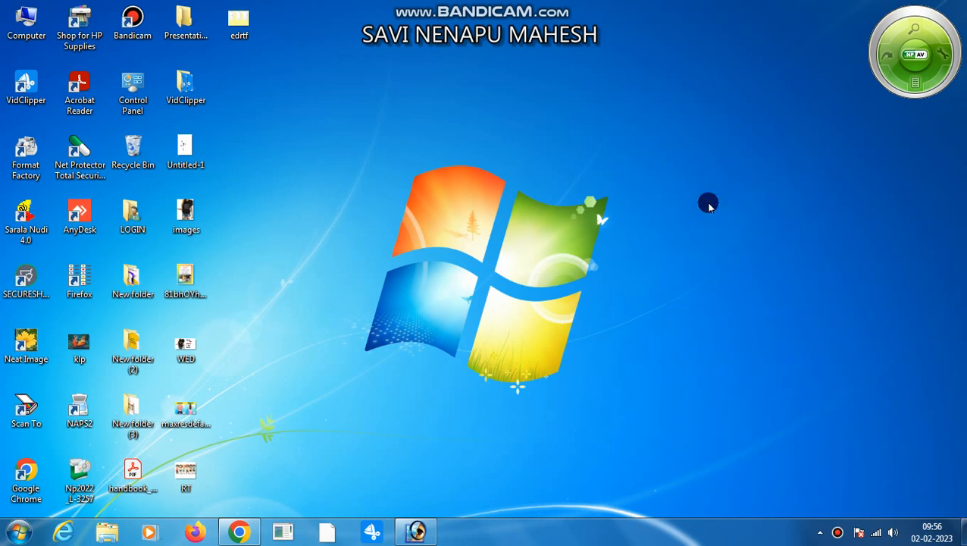
pyautogui.rightClick(674, 122)
pyautogui.click(713, 157)
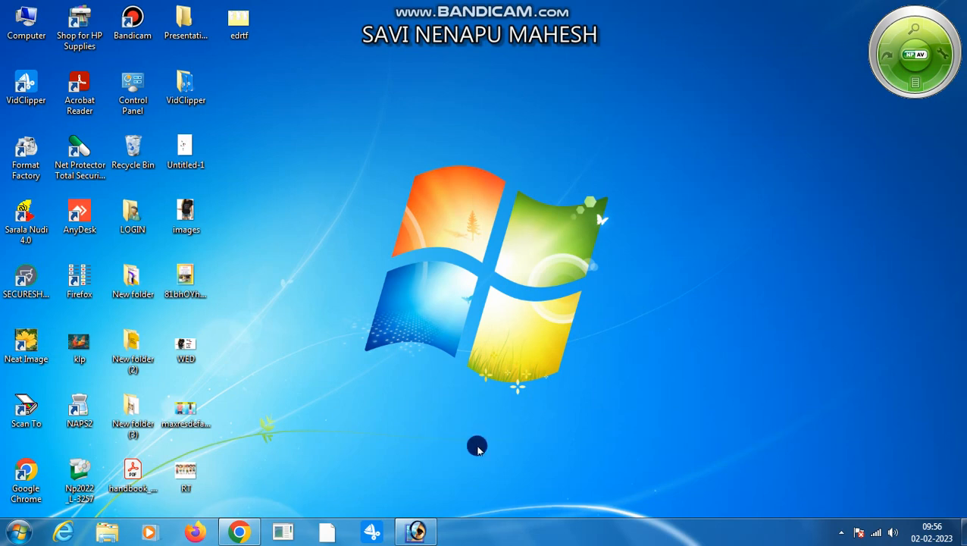
pyautogui.click(415, 530)
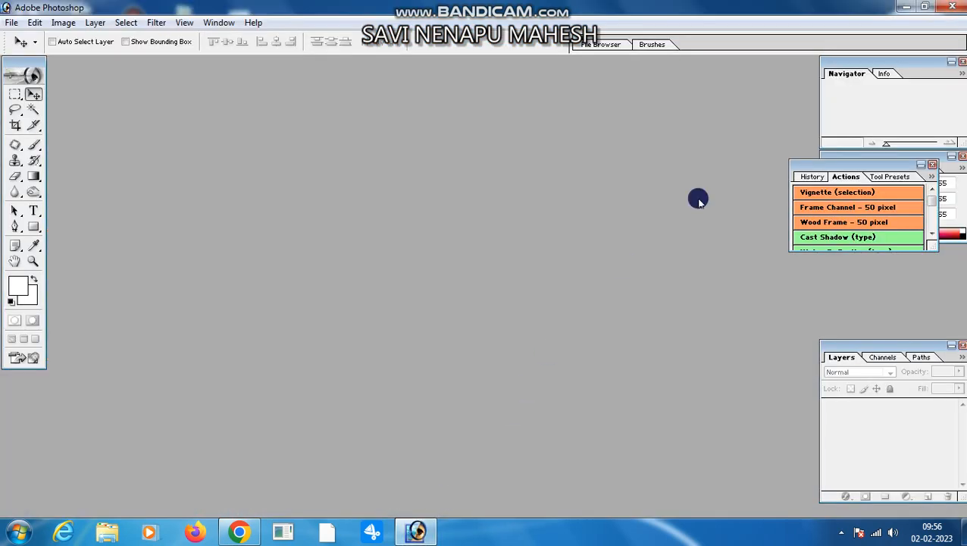
pyautogui.click(909, 9)
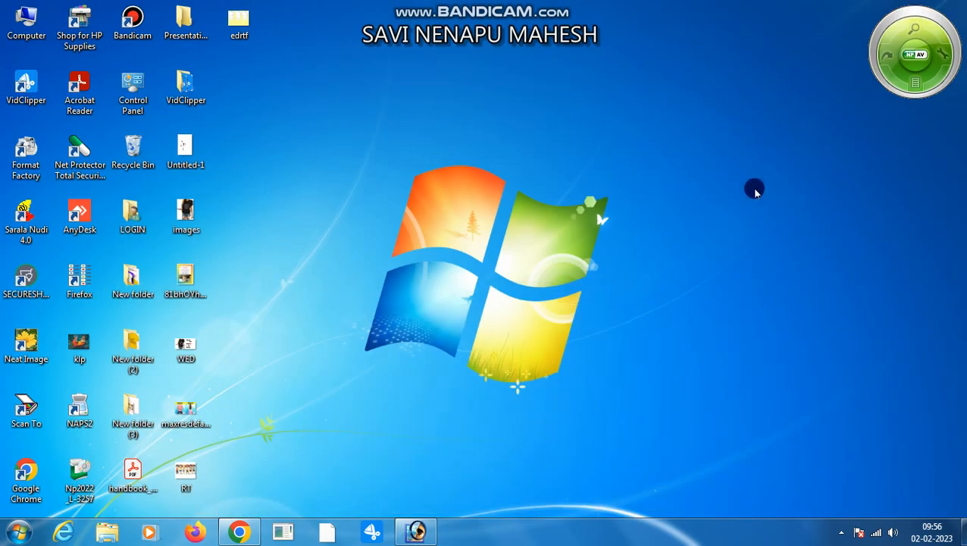
pyautogui.rightClick(756, 177)
pyautogui.click(771, 195)
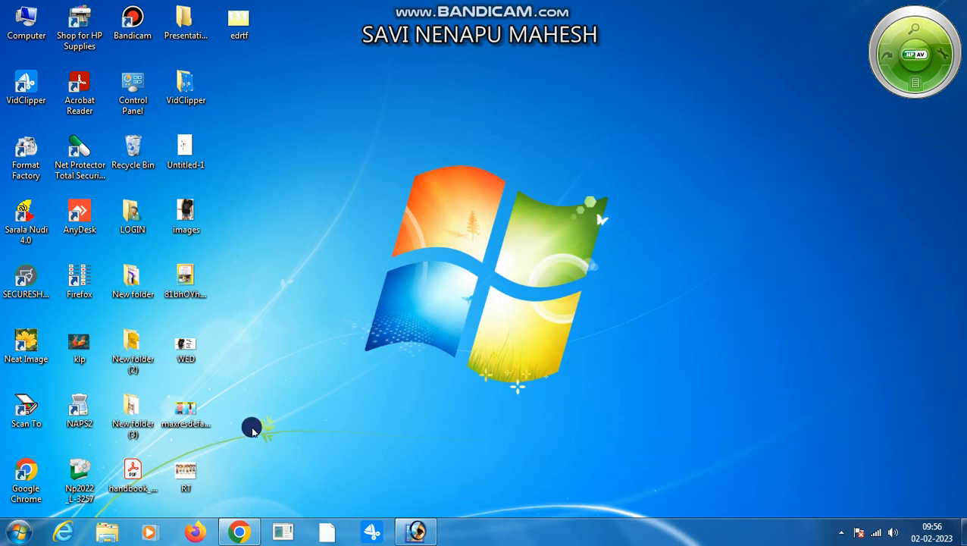
pyautogui.click(416, 530)
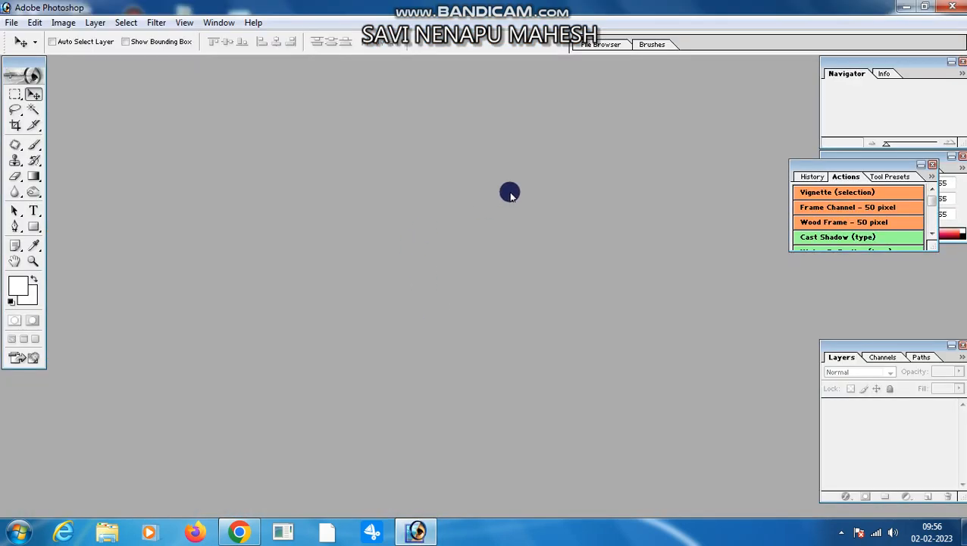
# Step: Open the desktop file Untitled-1 in Photoshop and shift its document window slightly
pyautogui.click(906, 7)
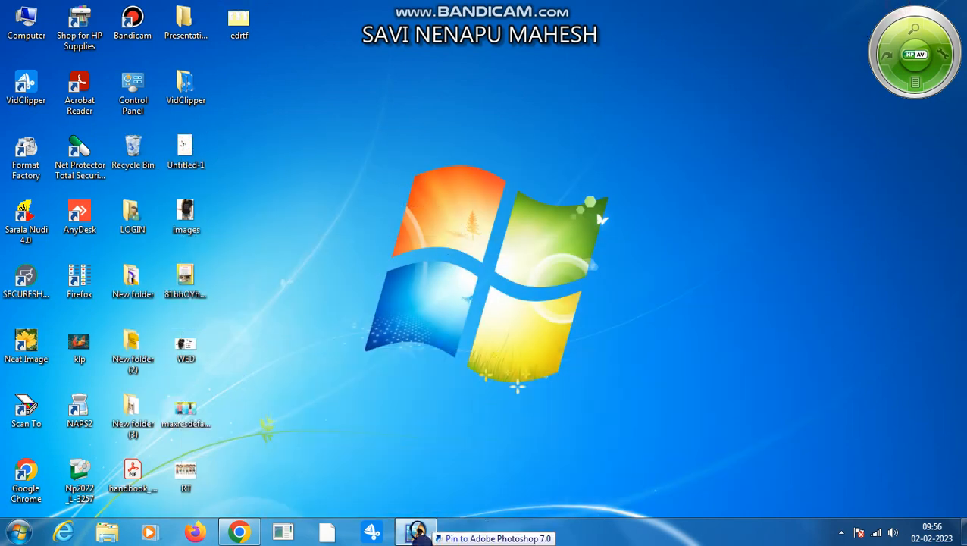
pyautogui.click(415, 531)
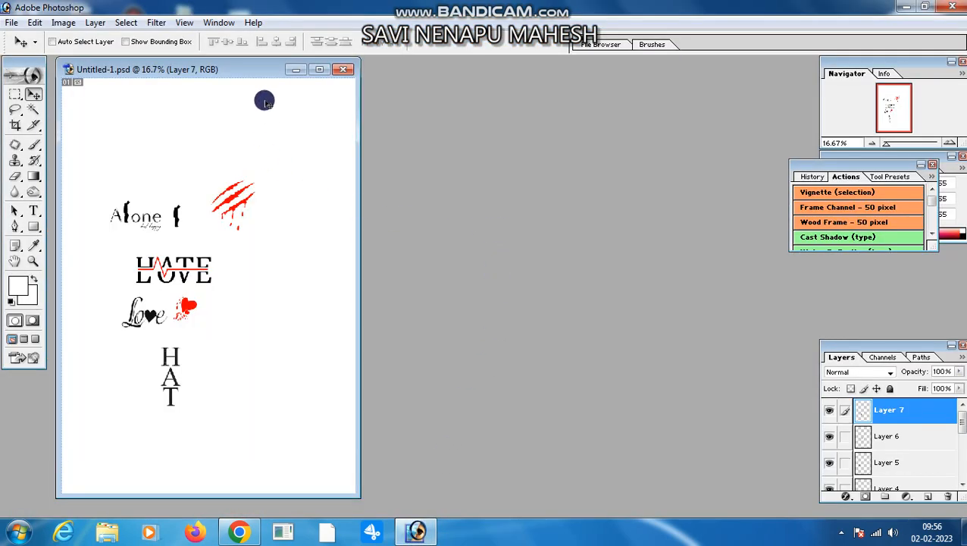
pyautogui.moveTo(258, 63); pyautogui.dragTo(286, 66)
# Step: Open the desktop file edrtf in Photoshop and place its window beside the Untitled-1.psd artwork
pyautogui.click(907, 7)
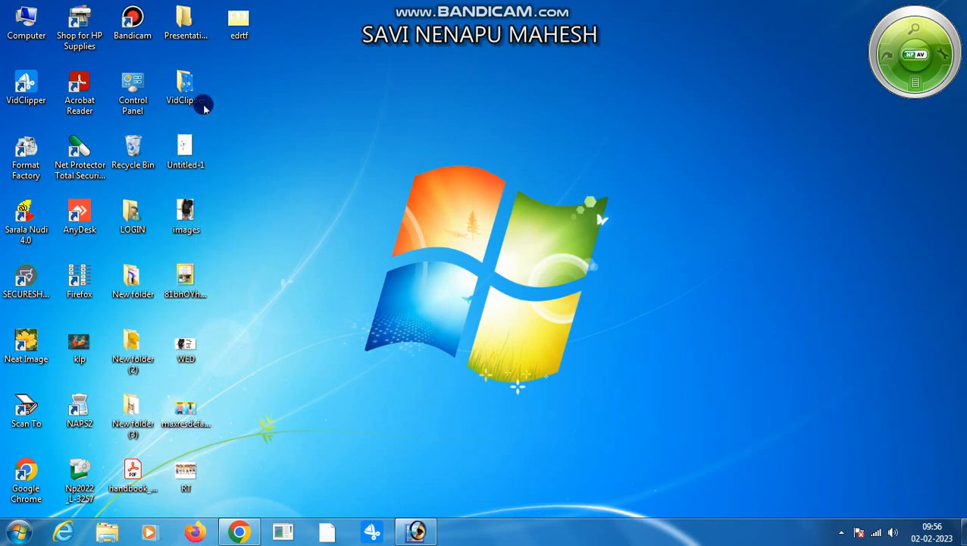
pyautogui.moveTo(237, 22); pyautogui.dragTo(415, 531)
pyautogui.moveTo(405, 71); pyautogui.dragTo(635, 93)
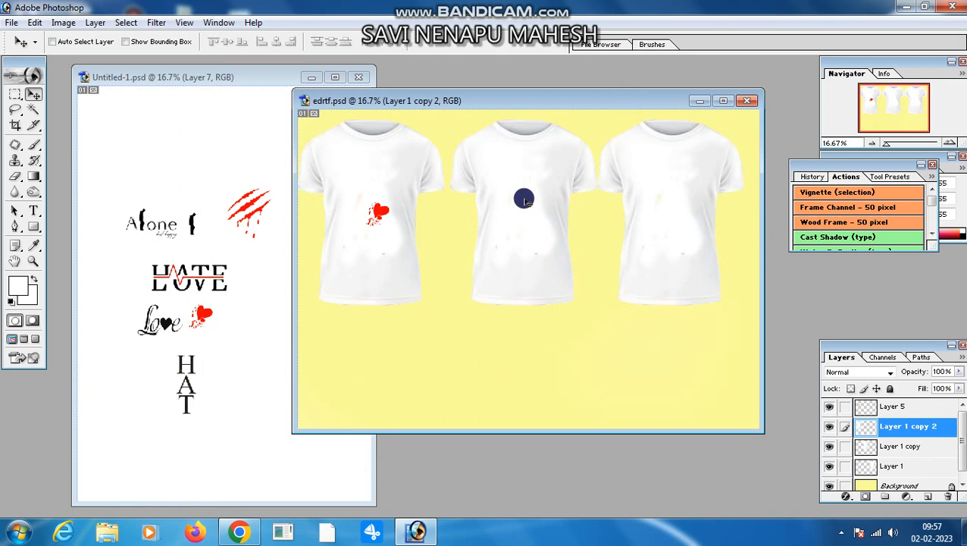
# Step: Copy the HATE/LOVE heartbeat lettering from Untitled-1.psd onto the middle T-shirt in edrtf.psd
pyautogui.click(36, 112)
pyautogui.click(35, 95)
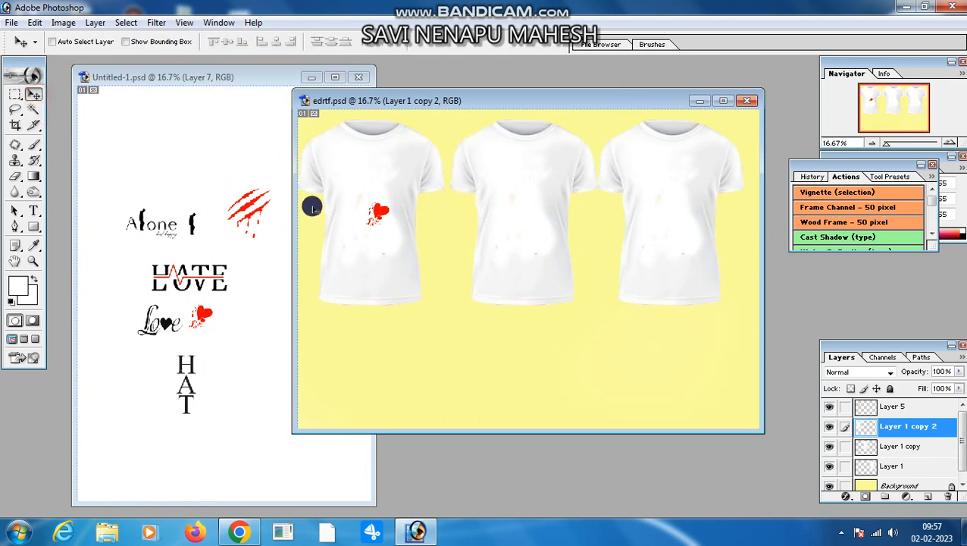
pyautogui.click(201, 269)
pyautogui.moveTo(216, 269); pyautogui.dragTo(565, 237)
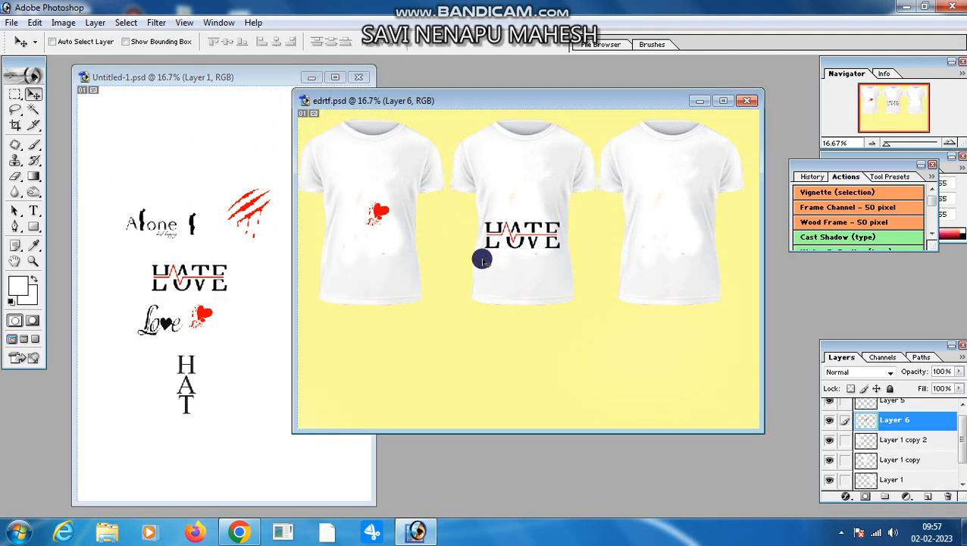
# Step: Copy the separate standing man silhouette from Untitled-1.psd to just above the HATE/LOVE lettering on the middle T-shirt
pyautogui.click(193, 225)
pyautogui.rightClick(196, 213)
pyautogui.click(215, 225)
pyautogui.moveTo(192, 222); pyautogui.dragTo(519, 203)
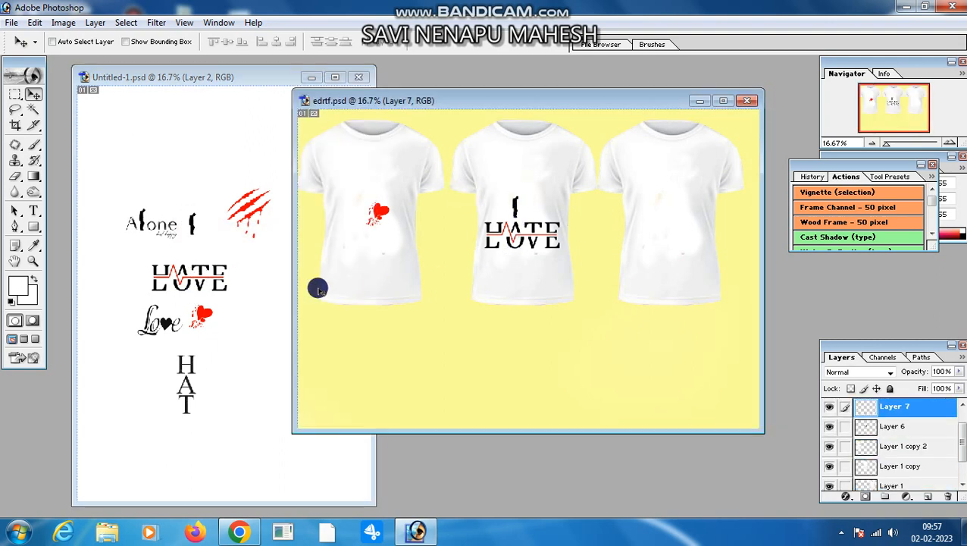
# Step: Copy the red dripping scratch marks from Untitled-1.psd to the upper right of the middle T-shirt's lettering
pyautogui.click(250, 212)
pyautogui.rightClick(254, 214)
pyautogui.click(290, 222)
pyautogui.moveTo(254, 214); pyautogui.dragTo(558, 196)
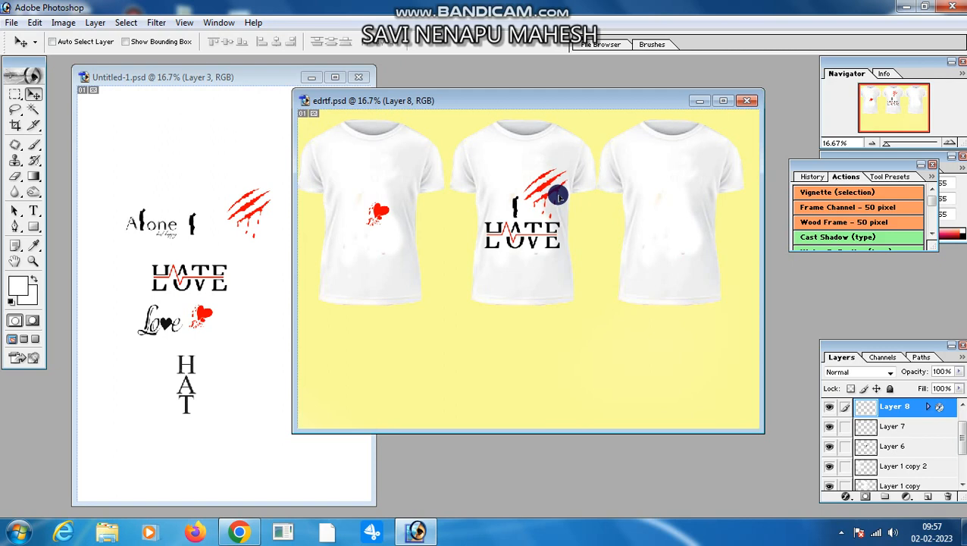
# Step: Adjust the red scratch marks slightly down and left so they sit closer to the HATE/LOVE lettering
pyautogui.click(723, 100)
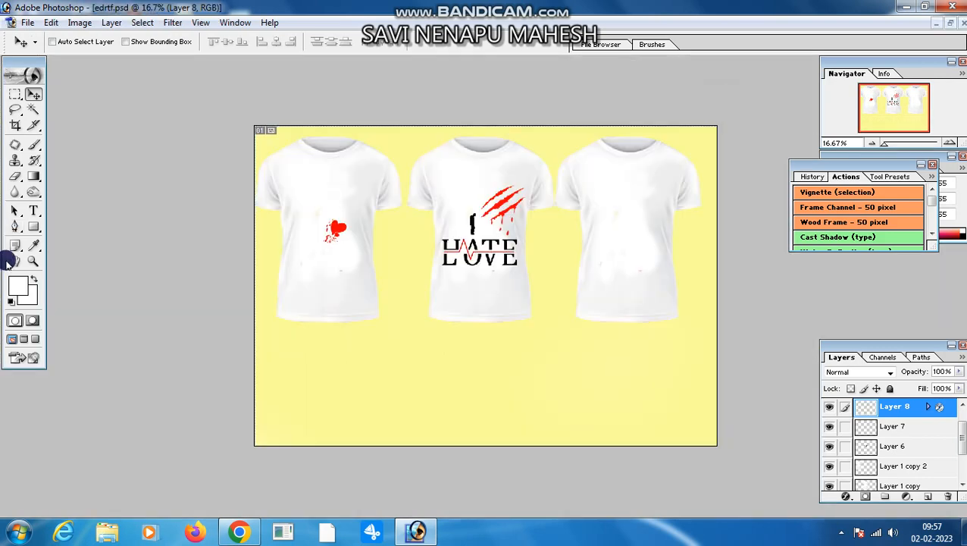
pyautogui.click(28, 263)
pyautogui.click(519, 254)
pyautogui.click(501, 287)
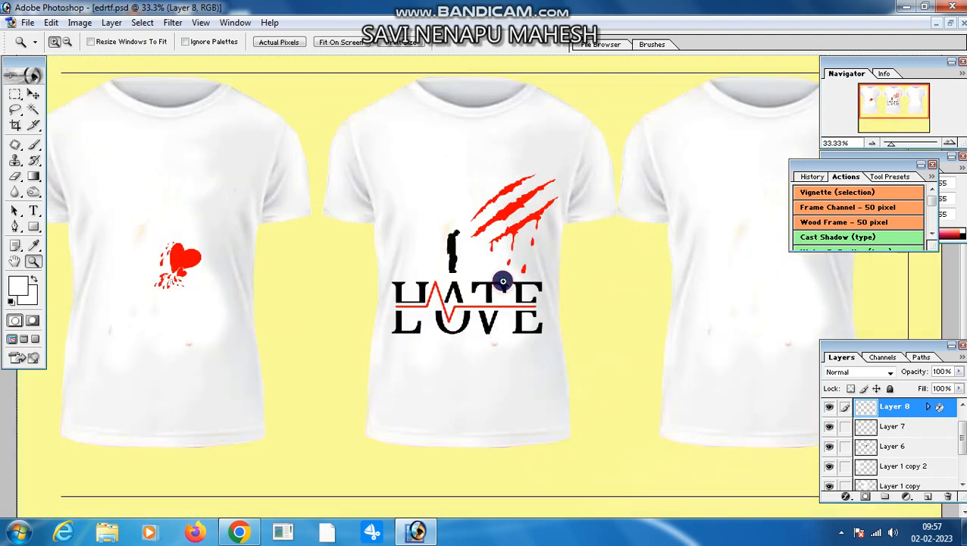
pyautogui.click(34, 94)
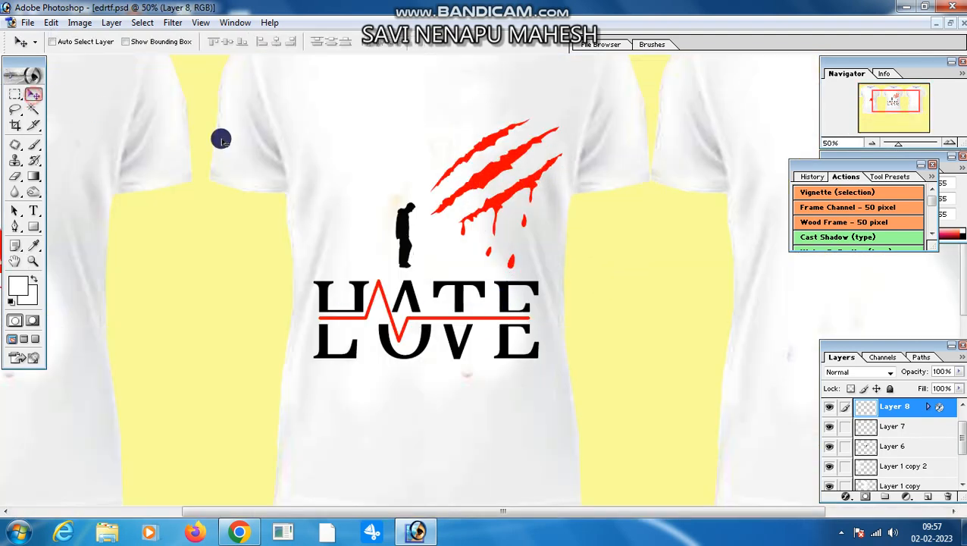
pyautogui.rightClick(484, 180)
pyautogui.click(490, 187)
pyautogui.moveTo(484, 186)
pyautogui.mouseDown()
pyautogui.moveTo(481, 176)
pyautogui.moveTo(480, 199)
pyautogui.mouseUp()
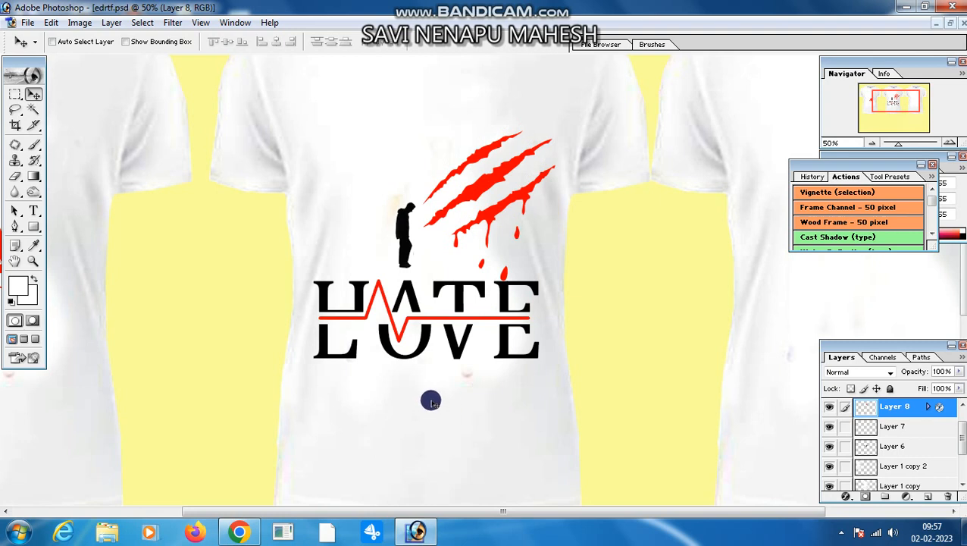
pyautogui.moveTo(430, 400); pyautogui.dragTo(455, 334)
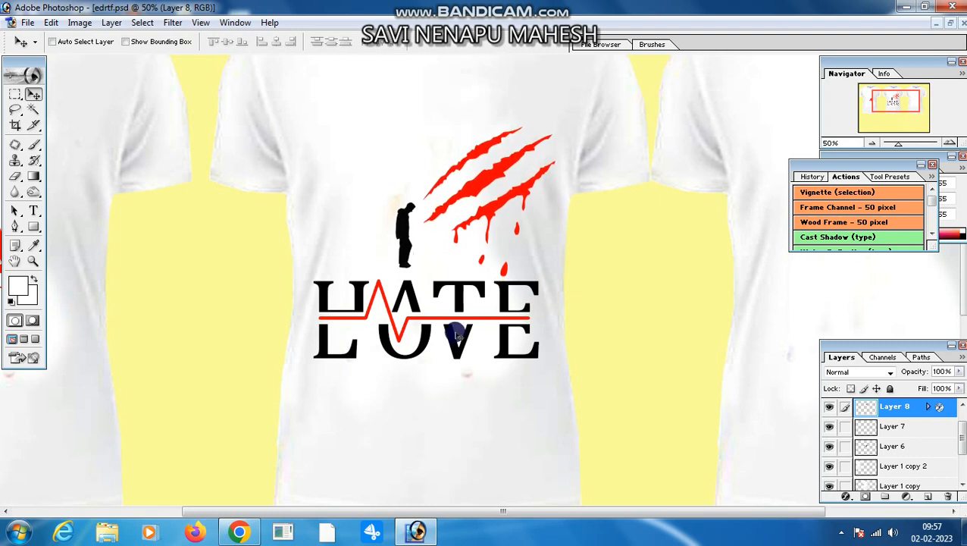
# Step: Move the man silhouette down so he stands on the A of the HATE lettering
pyautogui.rightClick(407, 254)
pyautogui.click(417, 261)
pyautogui.moveTo(412, 263); pyautogui.dragTo(417, 261)
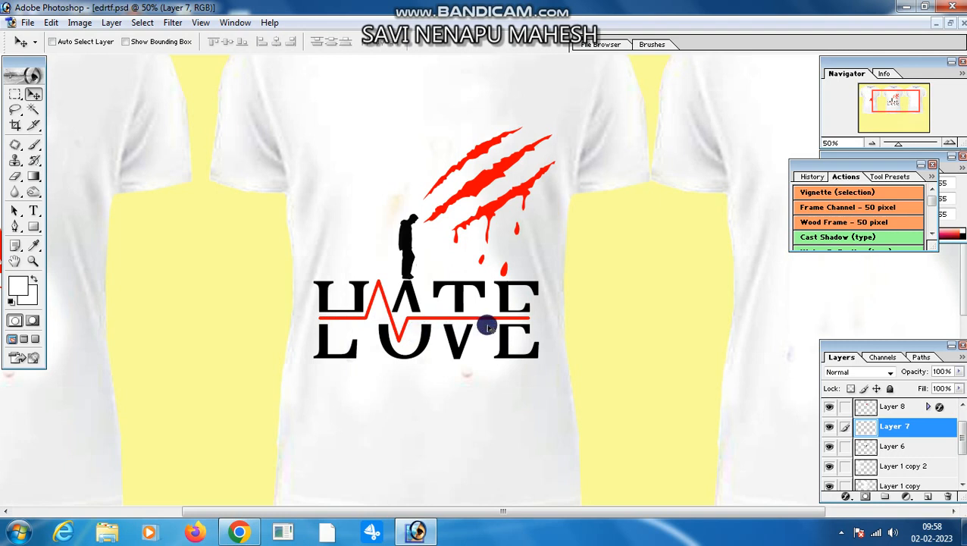
# Step: Copy the vertical HAT lettering from Untitled-1.psd onto the first T-shirt and move its red heart to the lower right near the hem
pyautogui.click(34, 261)
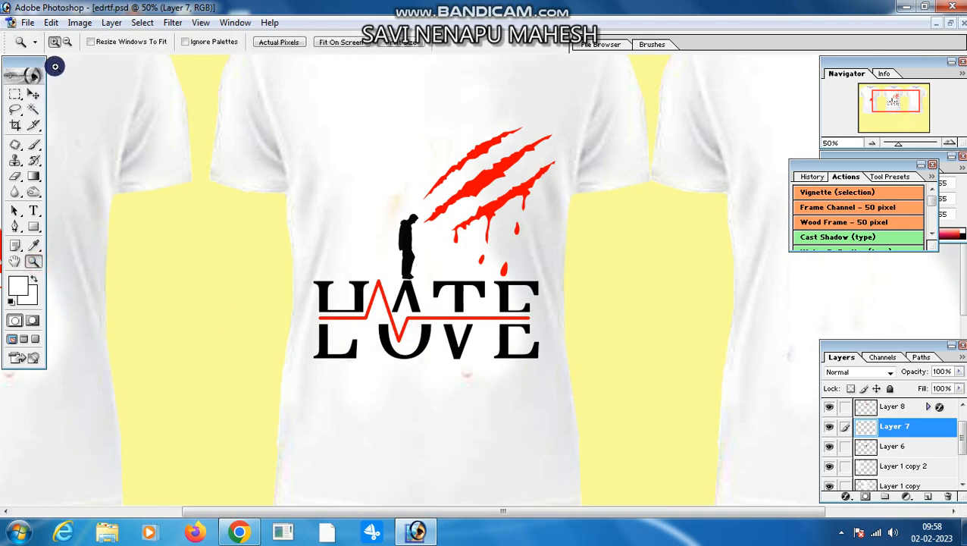
pyautogui.click(65, 44)
pyautogui.click(367, 237)
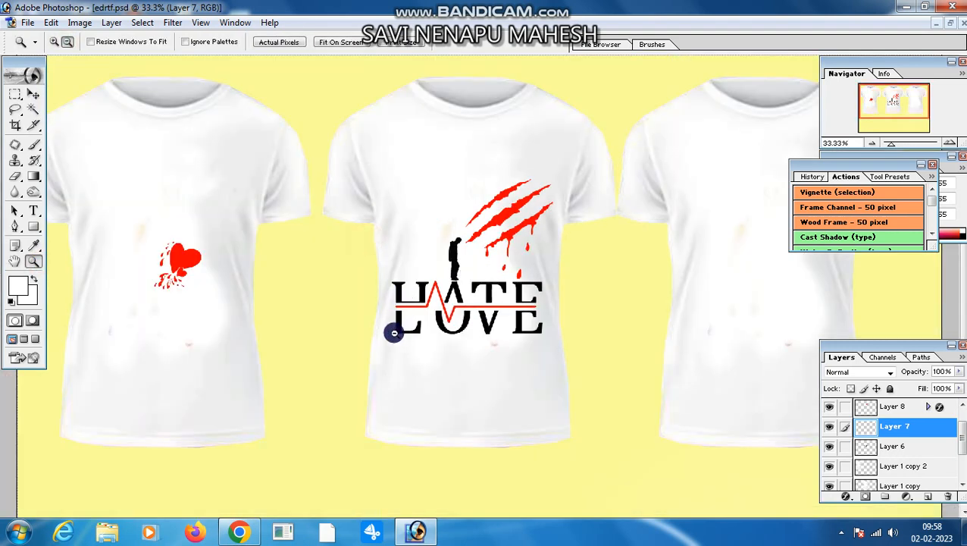
pyautogui.click(950, 25)
pyautogui.click(206, 288)
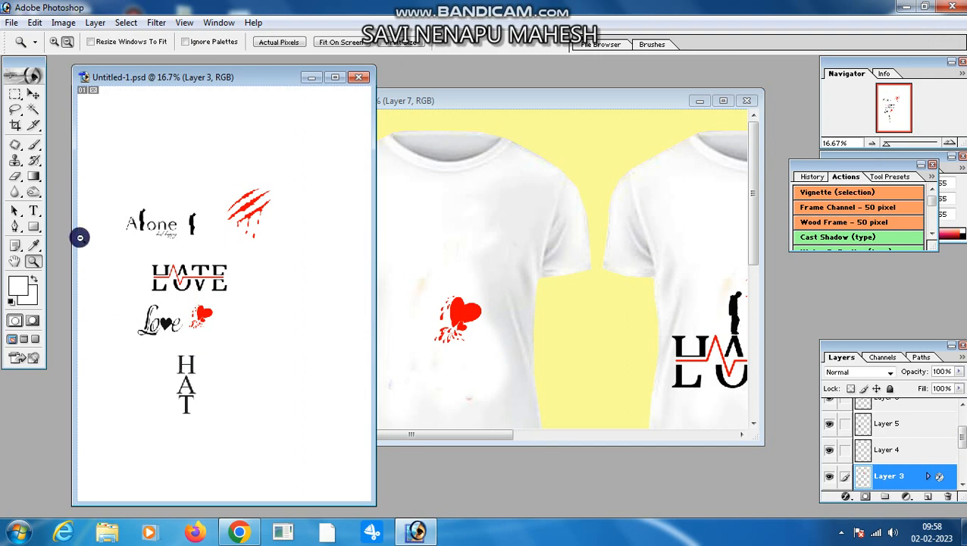
pyautogui.click(34, 94)
pyautogui.rightClick(189, 365)
pyautogui.click(206, 371)
pyautogui.moveTo(188, 363); pyautogui.dragTo(499, 239)
pyautogui.rightClick(472, 321)
pyautogui.click(471, 321)
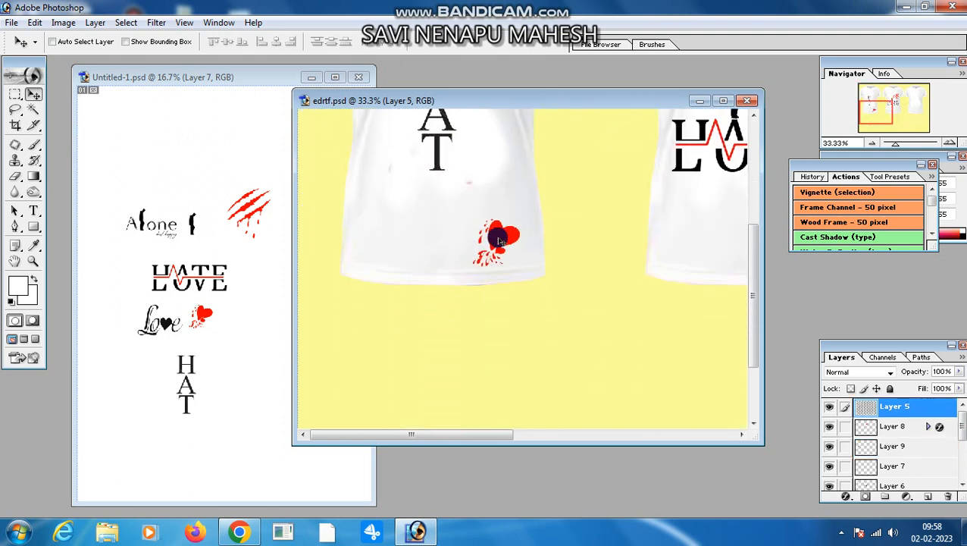
# Step: Copy the Love script lettering from Untitled-1.psd to the lower left of the vertical HAT on the first T-shirt
pyautogui.click(206, 307)
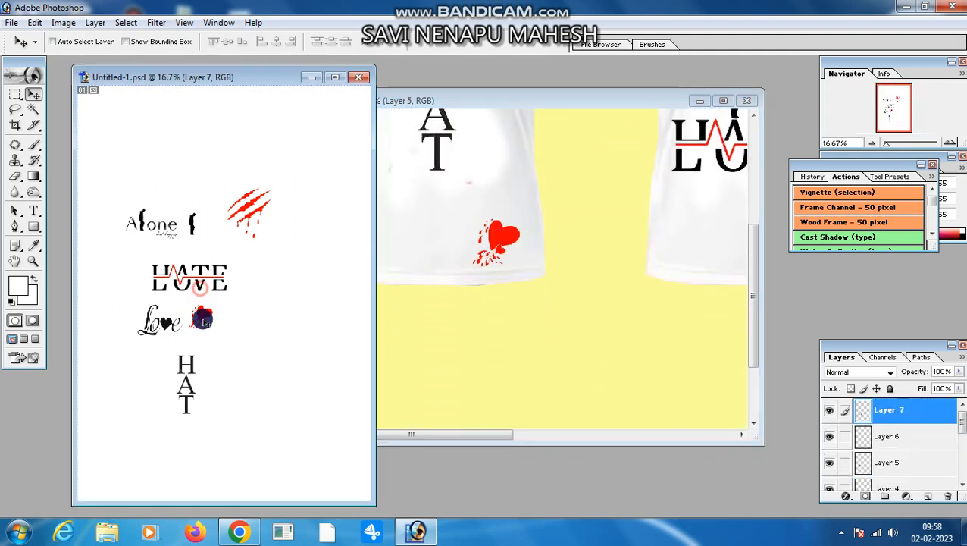
pyautogui.rightClick(166, 319)
pyautogui.click(173, 323)
pyautogui.moveTo(173, 318); pyautogui.dragTo(422, 193)
pyautogui.scroll(3, 421, 194)
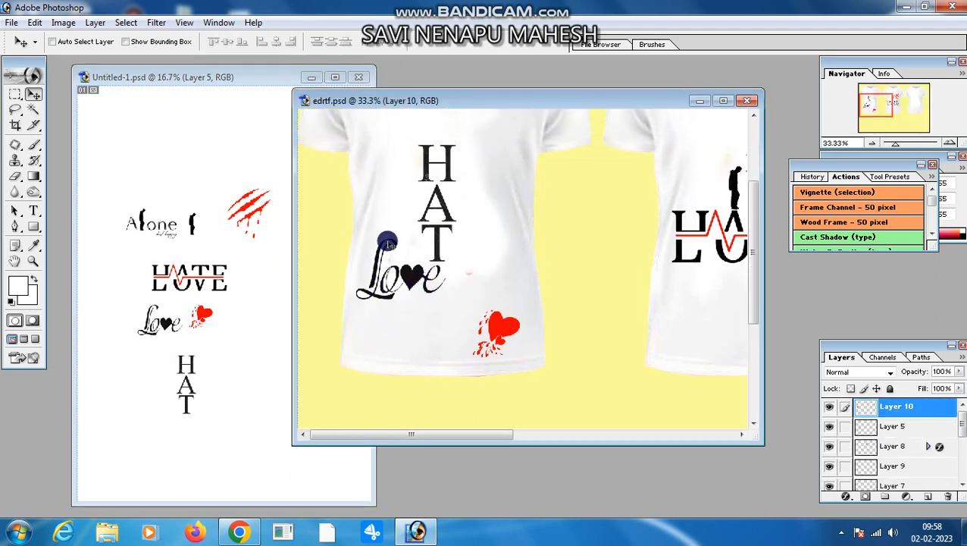
# Step: Copy the "Alone but happy" lettering from Untitled-1.psd to just above the vertical HAT on the first T-shirt
pyautogui.click(163, 226)
pyautogui.rightClick(161, 221)
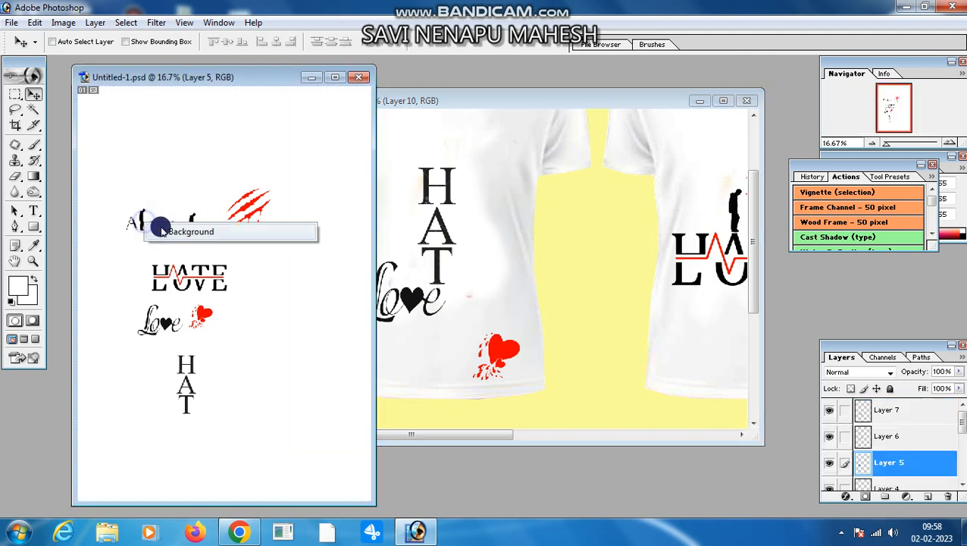
pyautogui.click(189, 226)
pyautogui.moveTo(140, 220); pyautogui.dragTo(456, 160)
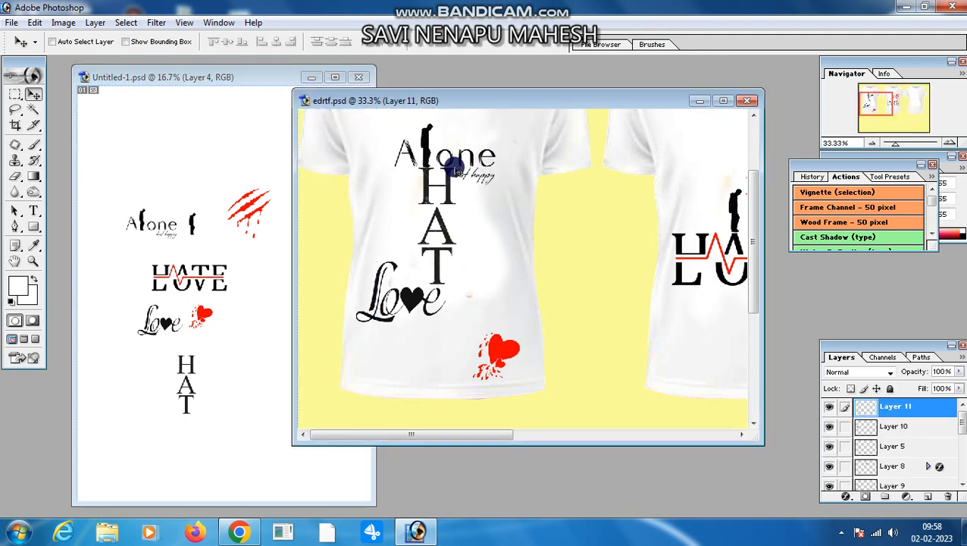
# Step: Nudge the "Alone but happy" lettering slightly down so its man silhouette stands on the H of HAT
pyautogui.click(723, 100)
pyautogui.click(32, 260)
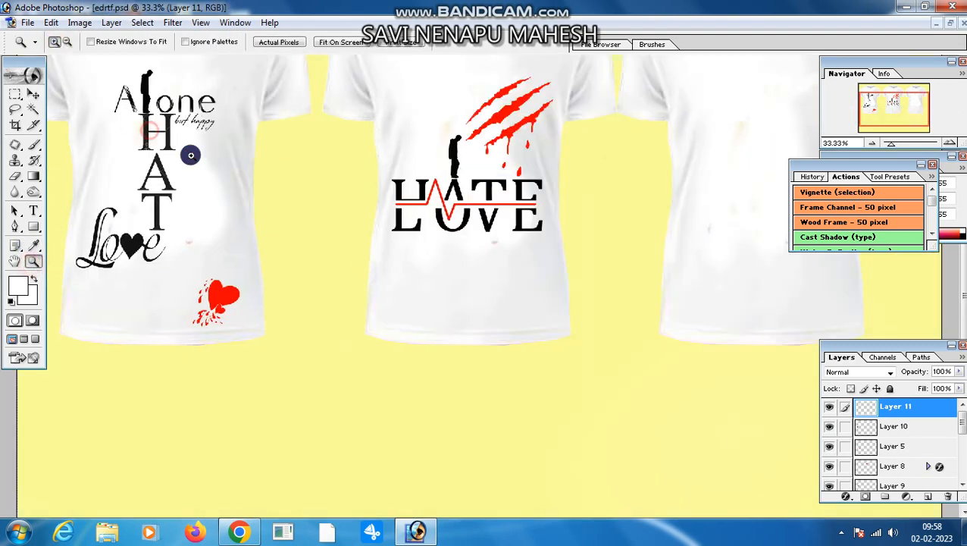
pyautogui.click(190, 156)
pyautogui.moveTo(249, 309); pyautogui.dragTo(300, 231)
pyautogui.click(206, 242)
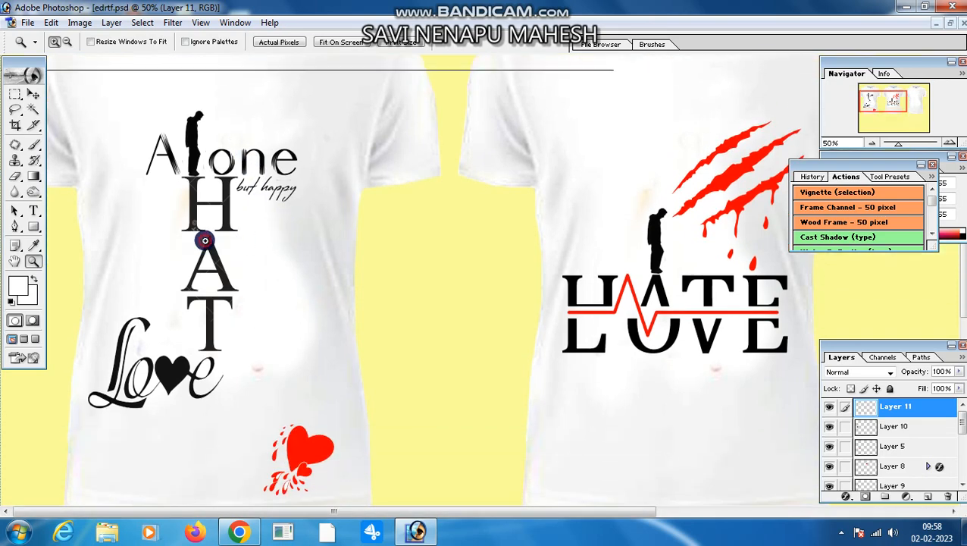
pyautogui.moveTo(205, 272); pyautogui.dragTo(296, 348)
pyautogui.click(298, 218)
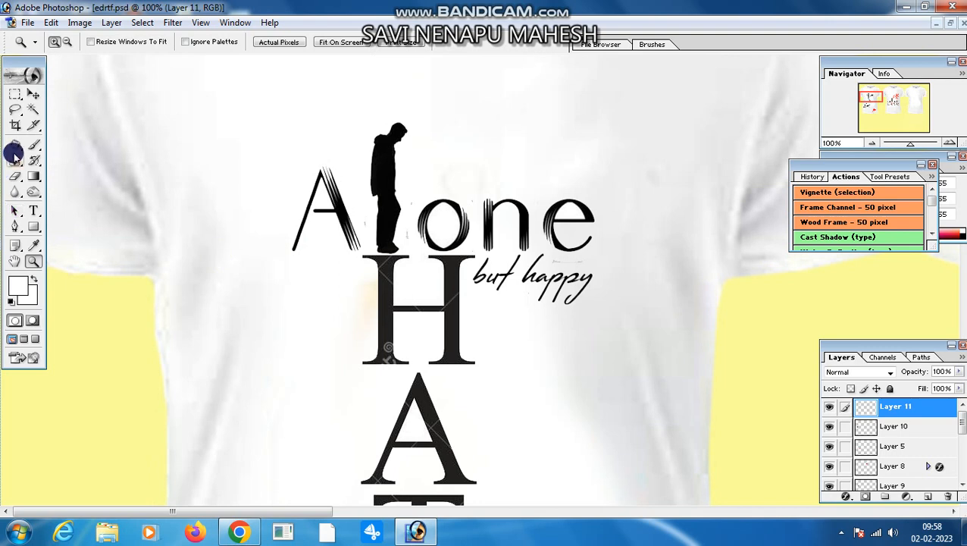
pyautogui.click(34, 96)
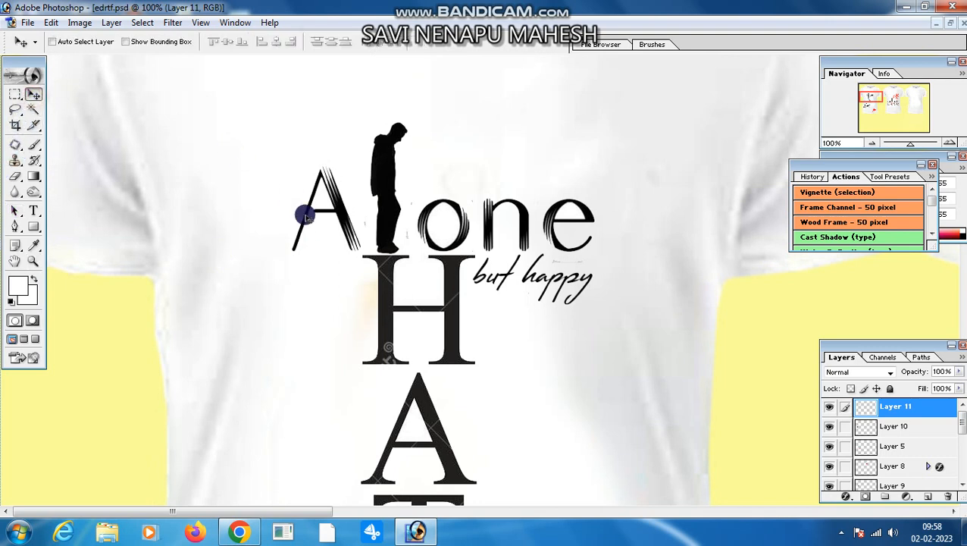
pyautogui.rightClick(382, 202)
pyautogui.click(392, 210)
pyautogui.moveTo(393, 209); pyautogui.dragTo(393, 228)
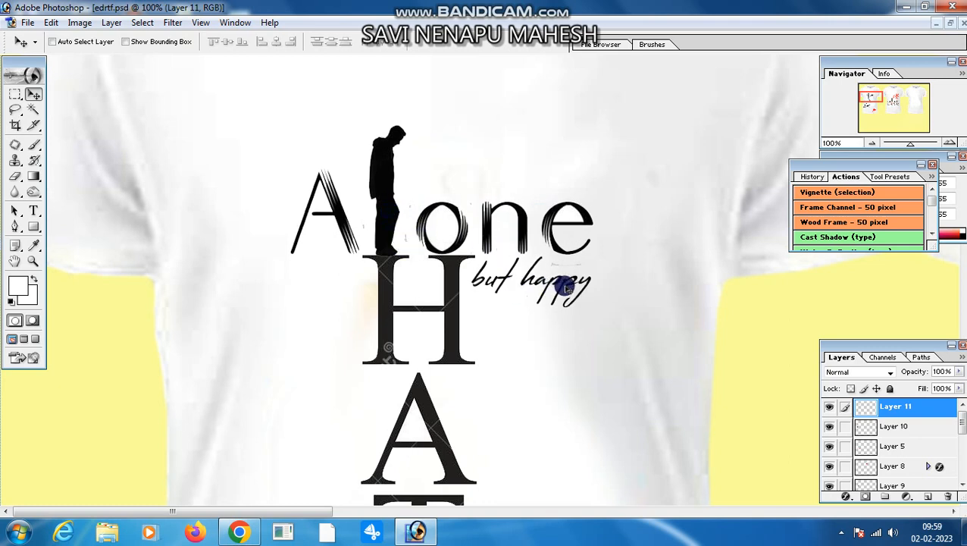
pyautogui.scroll(-3, 426, 229)
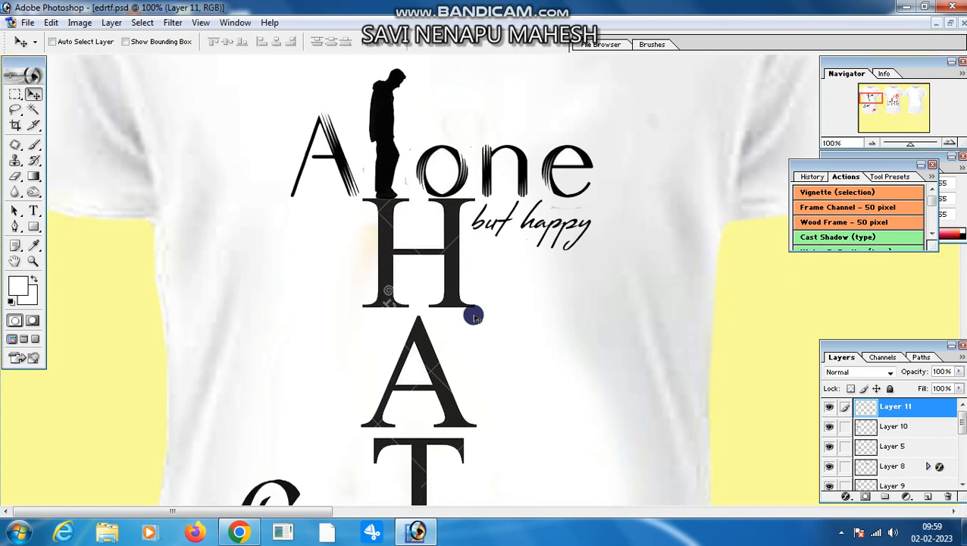
# Step: Shift the "Alone but happy" lettering to the right so its man silhouette stands on the middle of the H of HAT
pyautogui.moveTo(443, 227); pyautogui.dragTo(435, 196)
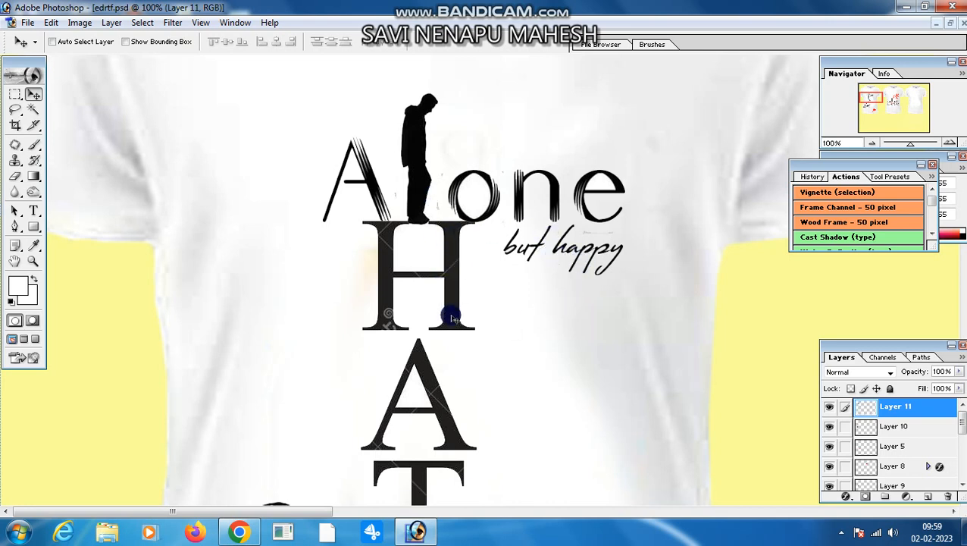
pyautogui.scroll(-4, 447, 303)
pyautogui.scroll(3, 435, 197)
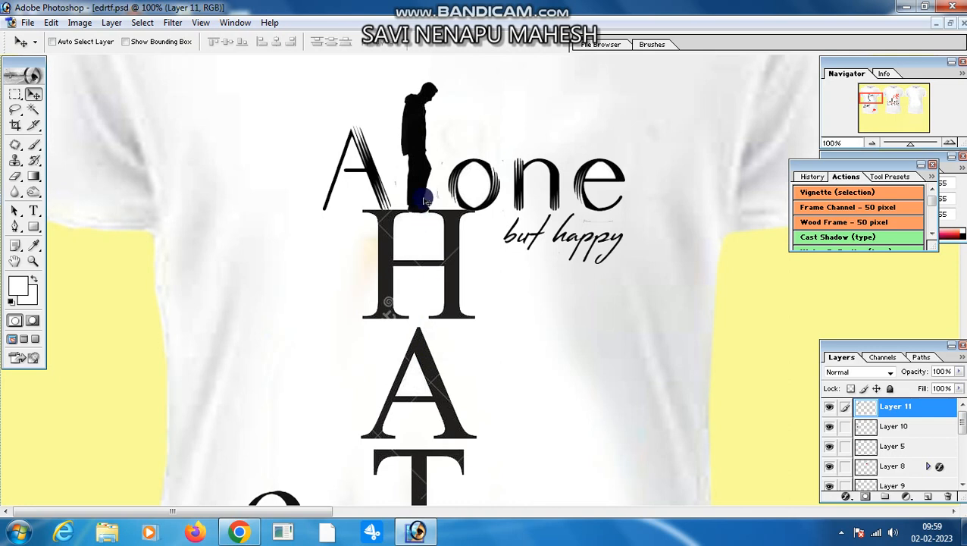
pyautogui.click(34, 260)
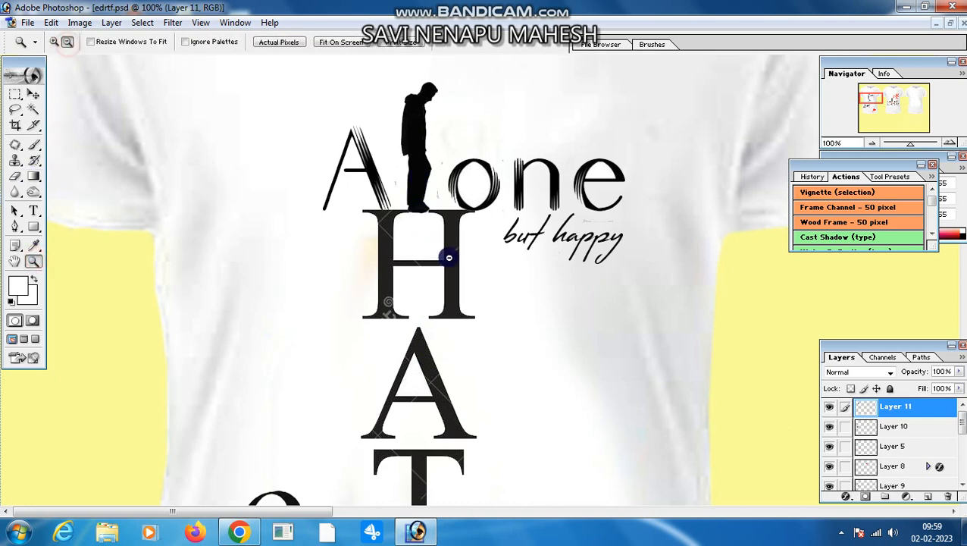
pyautogui.click(458, 263)
pyautogui.click(457, 261)
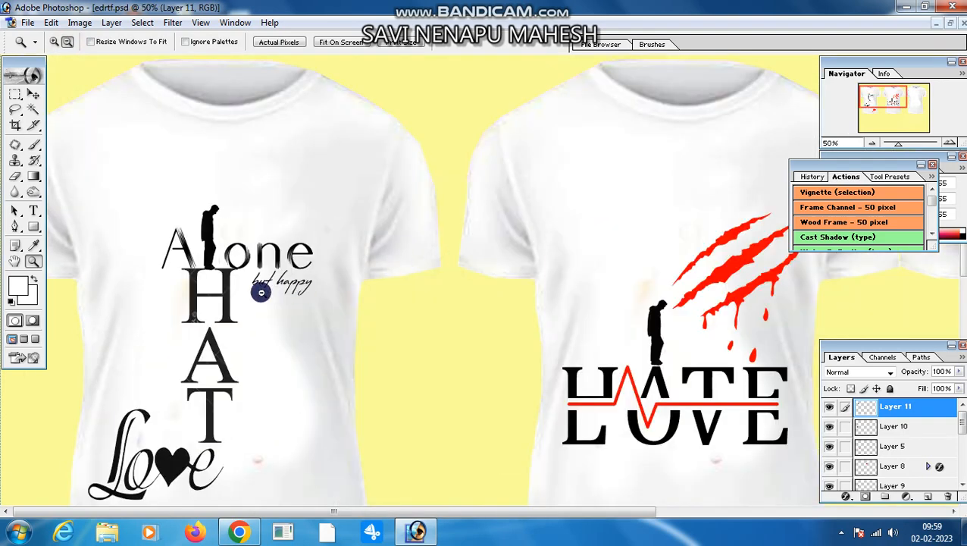
pyautogui.click(232, 297)
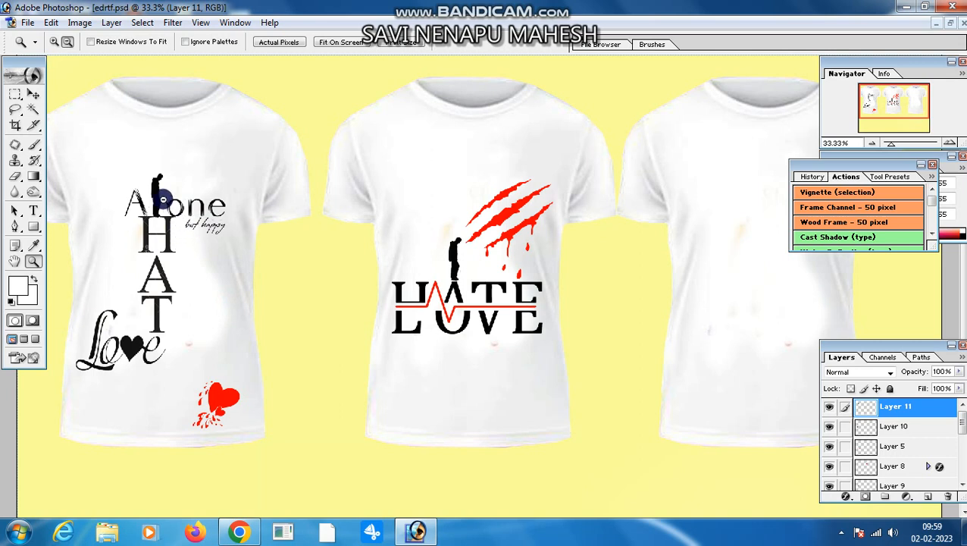
pyautogui.click(33, 93)
pyautogui.rightClick(208, 402)
pyautogui.click(212, 404)
pyautogui.moveTo(213, 403); pyautogui.dragTo(205, 354)
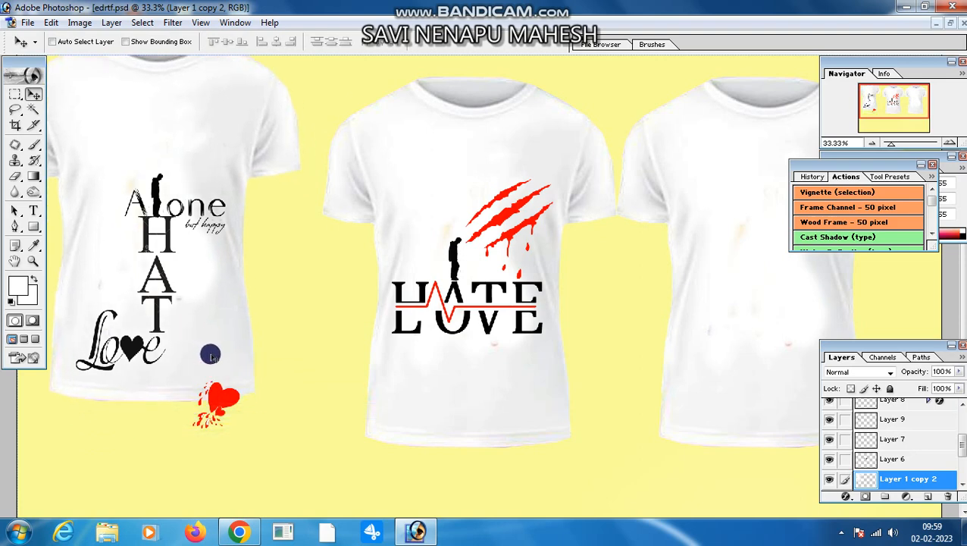
pyautogui.hotkey('ctrl', 'z')
# Step: Move the red heart on the first T-shirt up from the hem to just right of the Love script lettering
pyautogui.rightClick(216, 395)
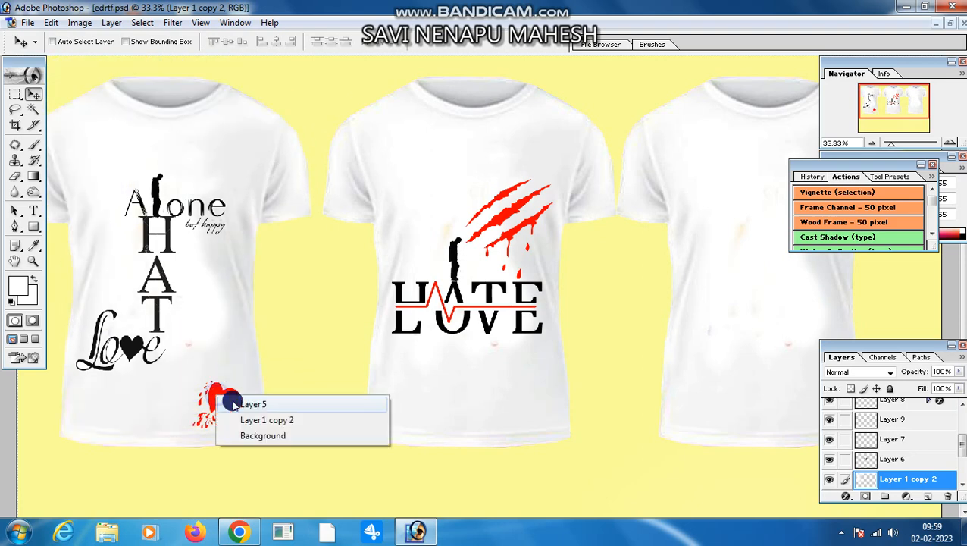
pyautogui.click(221, 401)
pyautogui.moveTo(220, 397); pyautogui.dragTo(206, 347)
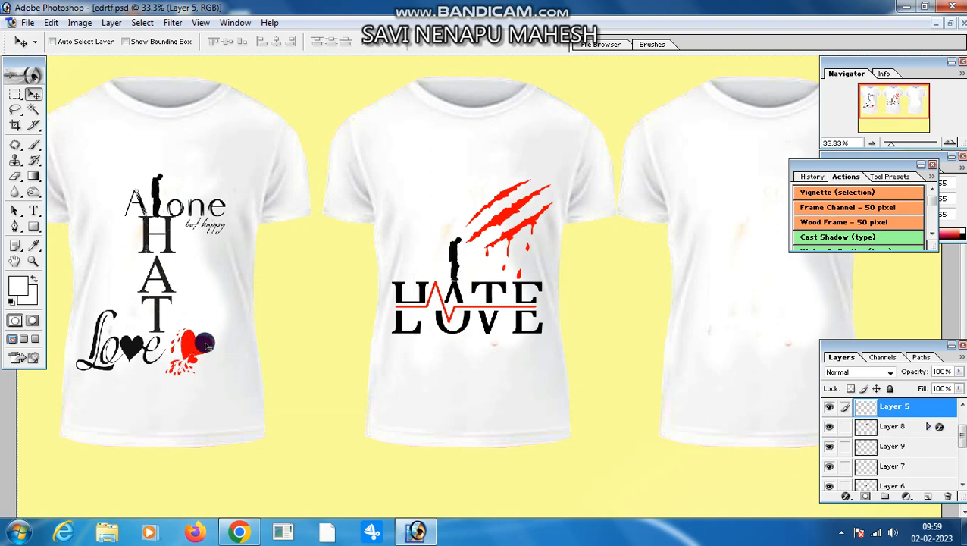
pyautogui.click(30, 263)
pyautogui.keyDown('alt'); pyautogui.click(386, 215); pyautogui.keyUp('alt')
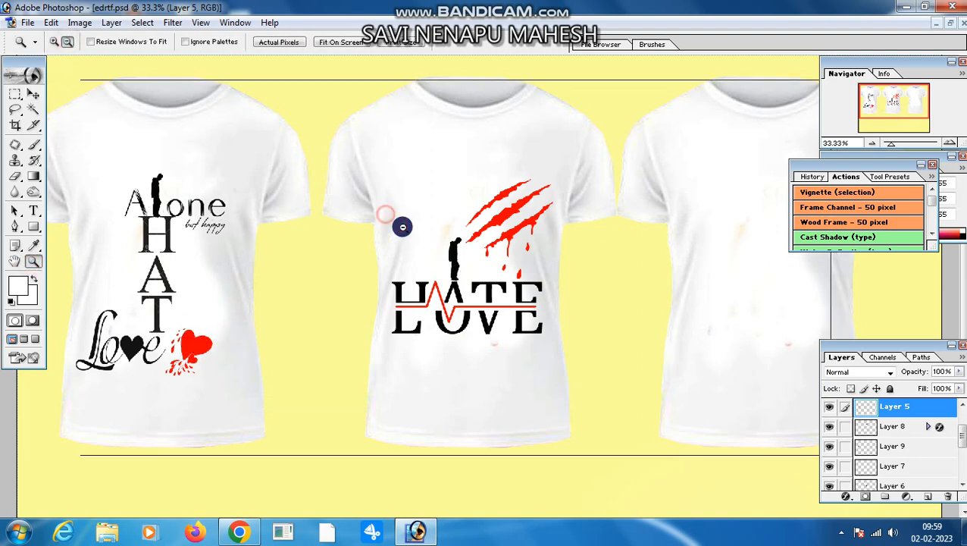
pyautogui.keyDown('alt'); pyautogui.click(424, 237); pyautogui.keyUp('alt')
pyautogui.keyDown('alt'); pyautogui.click(447, 246); pyautogui.keyUp('alt')
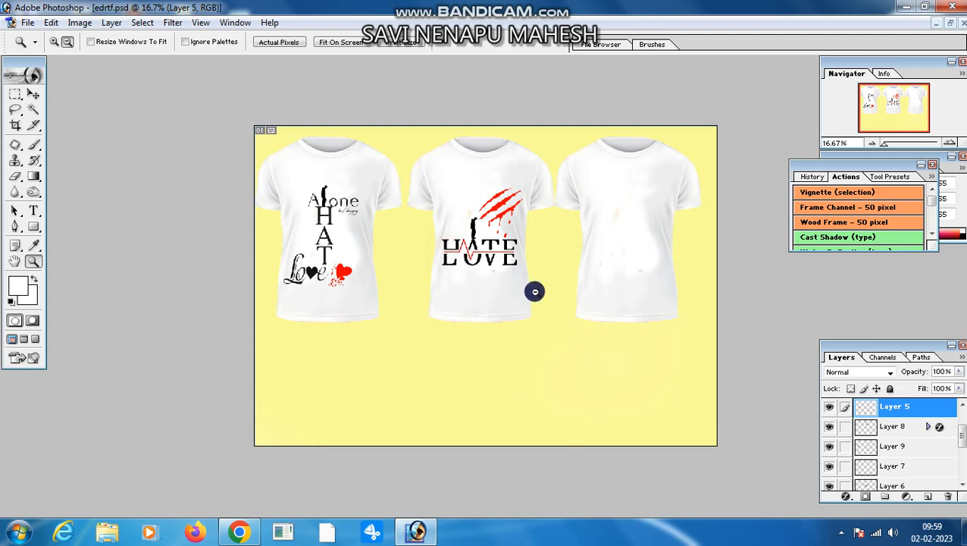
pyautogui.click(900, 11)
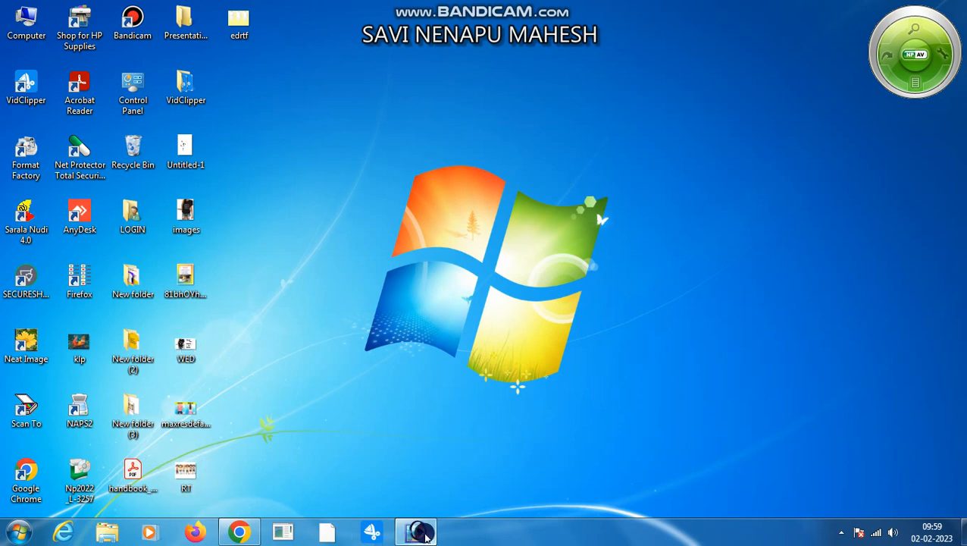
pyautogui.click(418, 533)
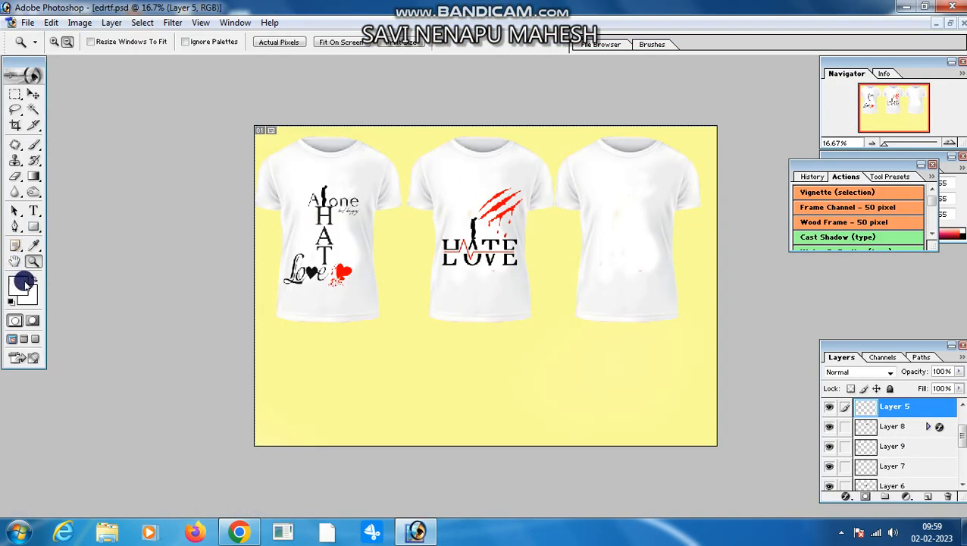
# Step: Set the foreground colour to bright blue for text on the blank third T-shirt
pyautogui.click(54, 42)
pyautogui.click(654, 233)
pyautogui.click(654, 233)
pyautogui.click(654, 232)
pyautogui.click(671, 317)
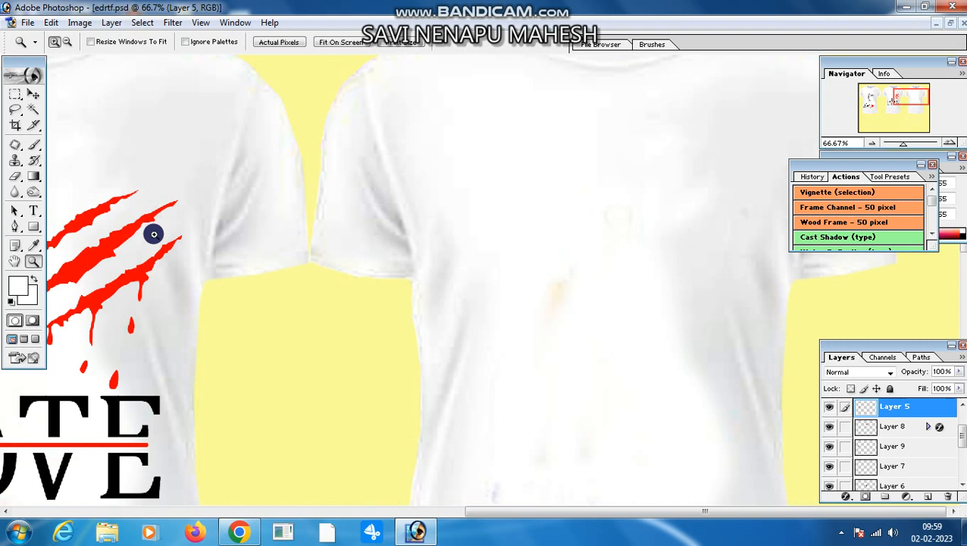
pyautogui.click(530, 304)
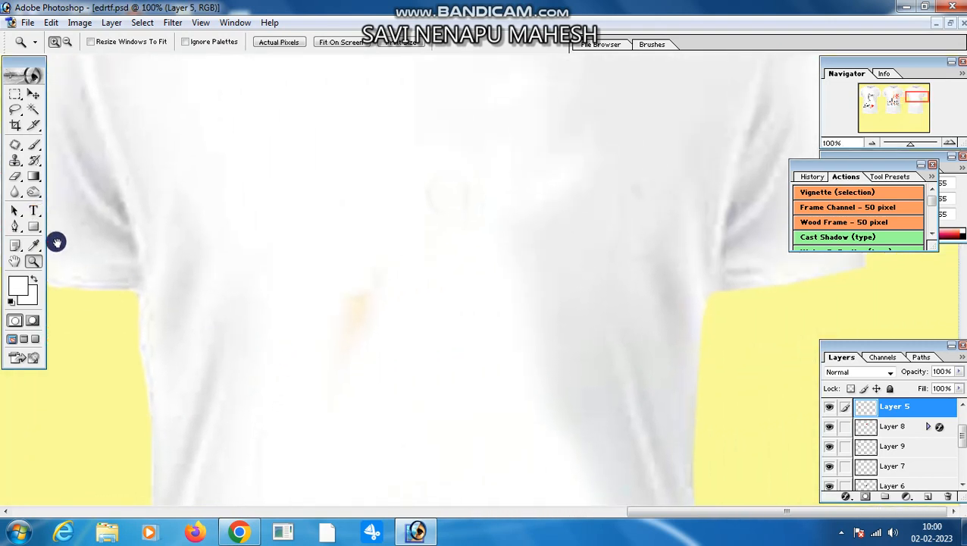
pyautogui.click(33, 211)
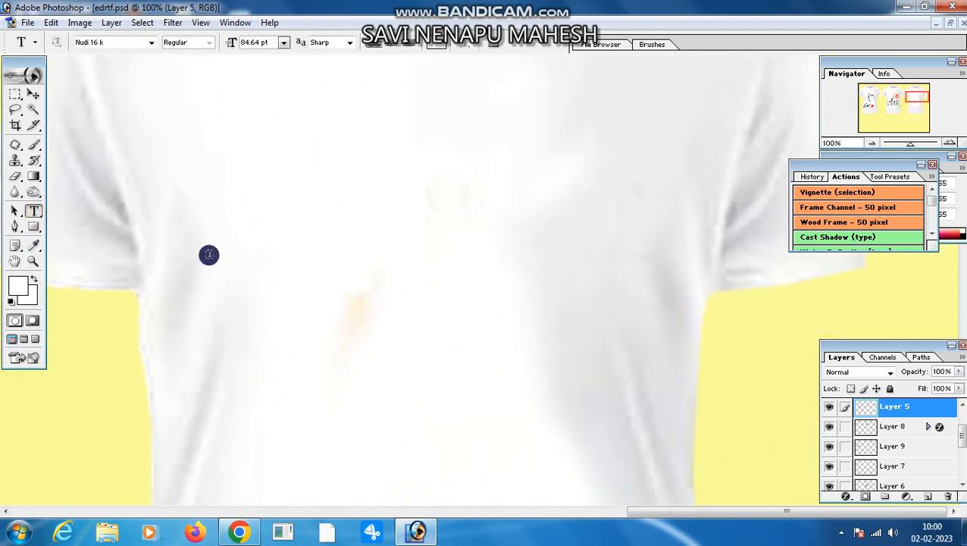
pyautogui.click(14, 283)
pyautogui.click(522, 239)
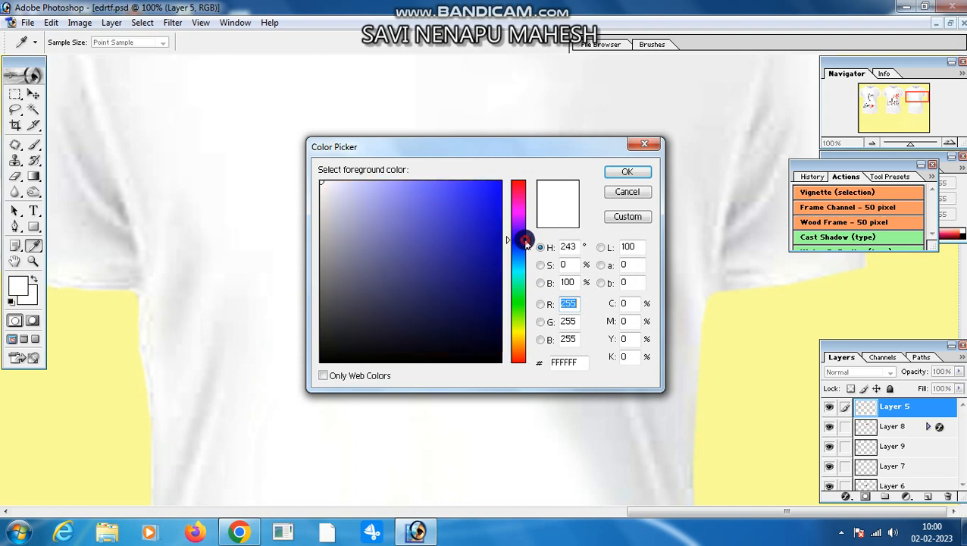
pyautogui.click(500, 185)
pyautogui.click(628, 171)
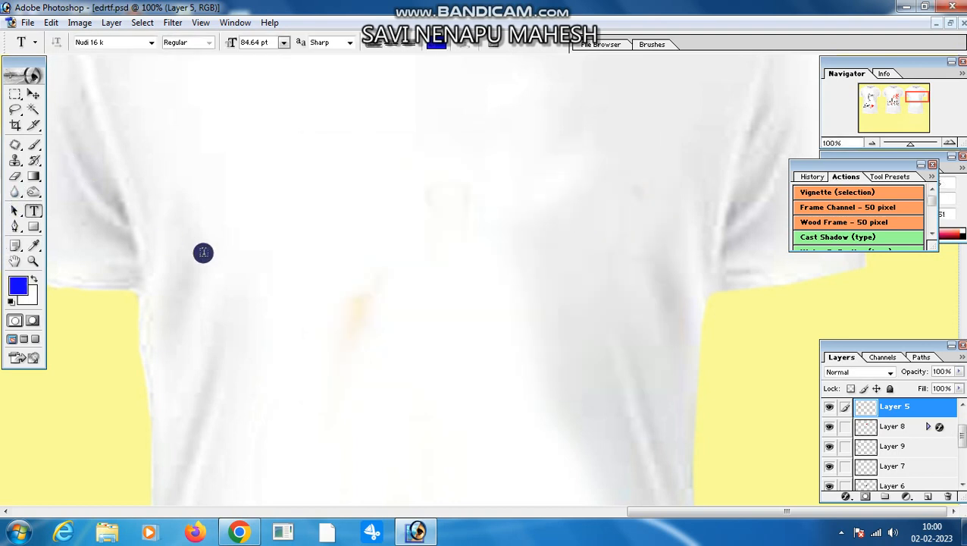
# Step: Start a text layer on the chest of the third T-shirt and set the text font to Agency FB
pyautogui.click(250, 266)
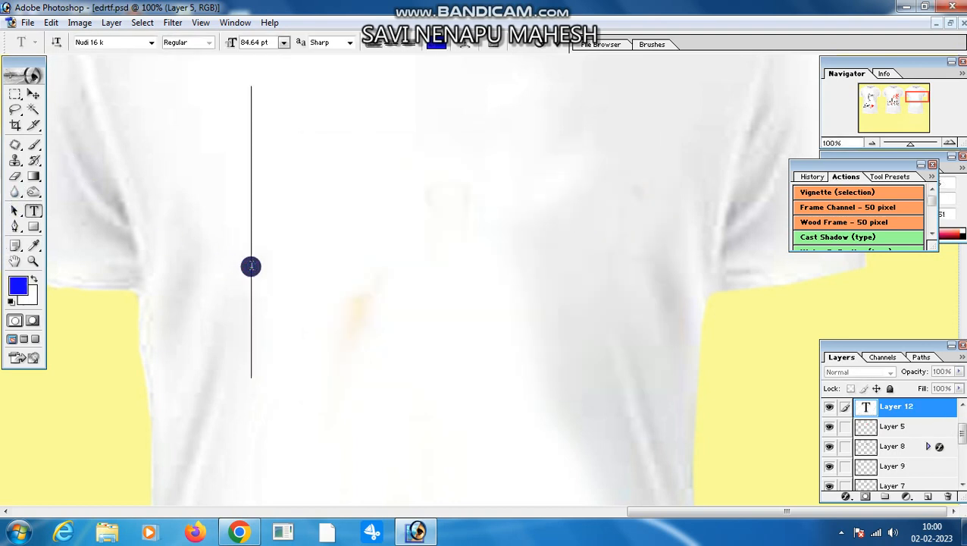
pyautogui.write('ಜಿ')
pyautogui.press('BackSpace')
pyautogui.click(112, 43)
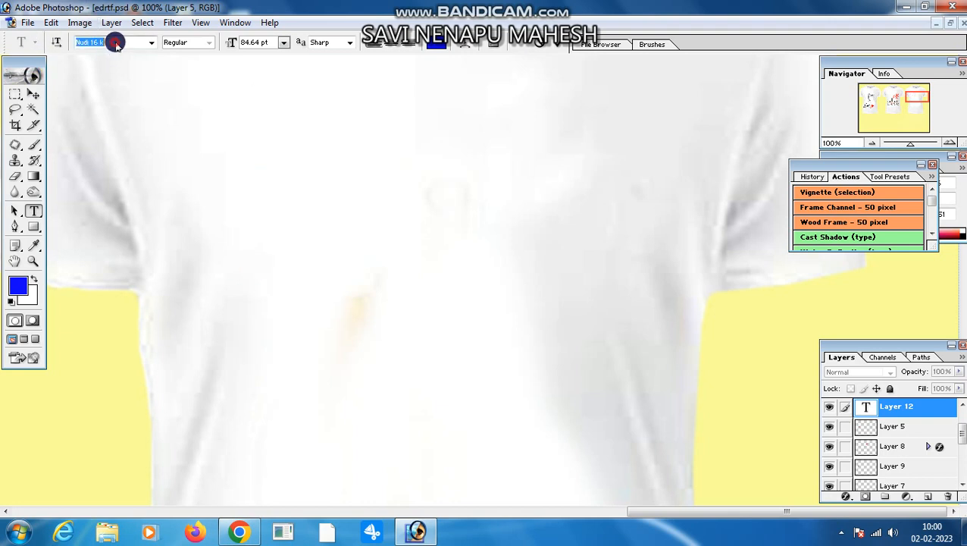
pyautogui.write('Agency FB')
pyautogui.press('Return')
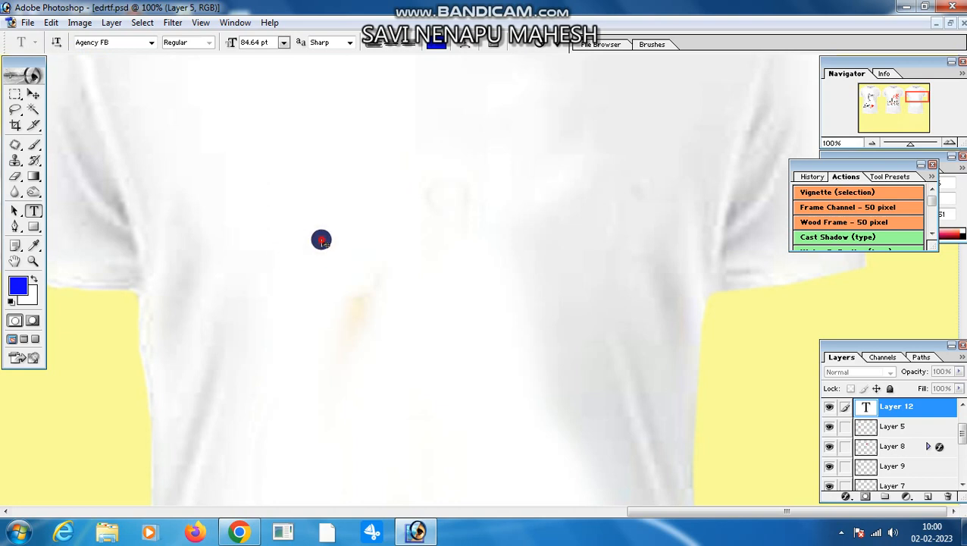
pyautogui.click(34, 216)
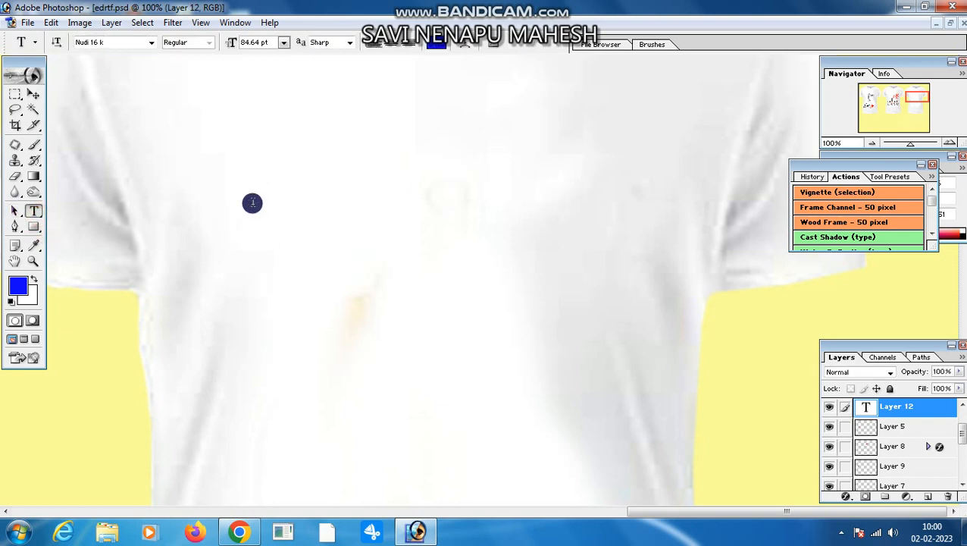
pyautogui.click(151, 43)
pyautogui.click(126, 55)
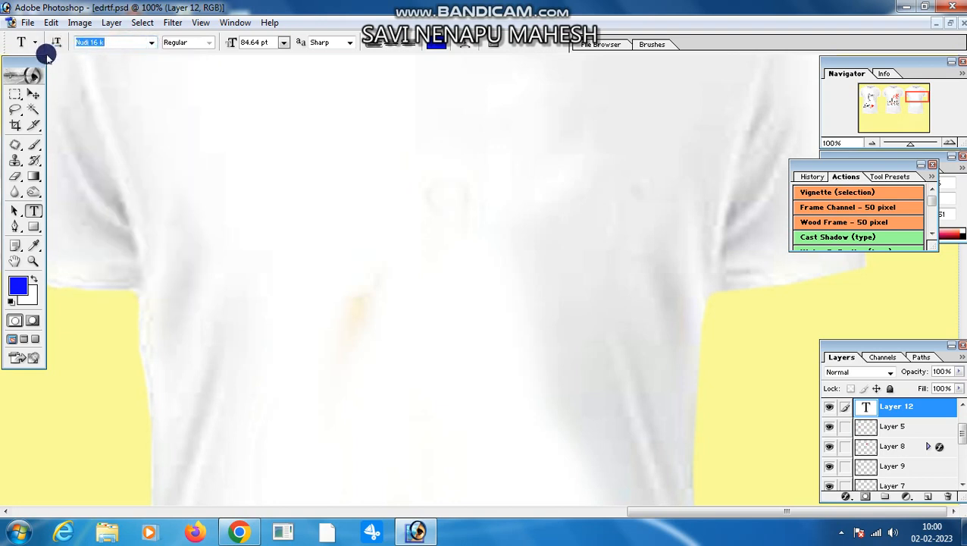
pyautogui.click(33, 94)
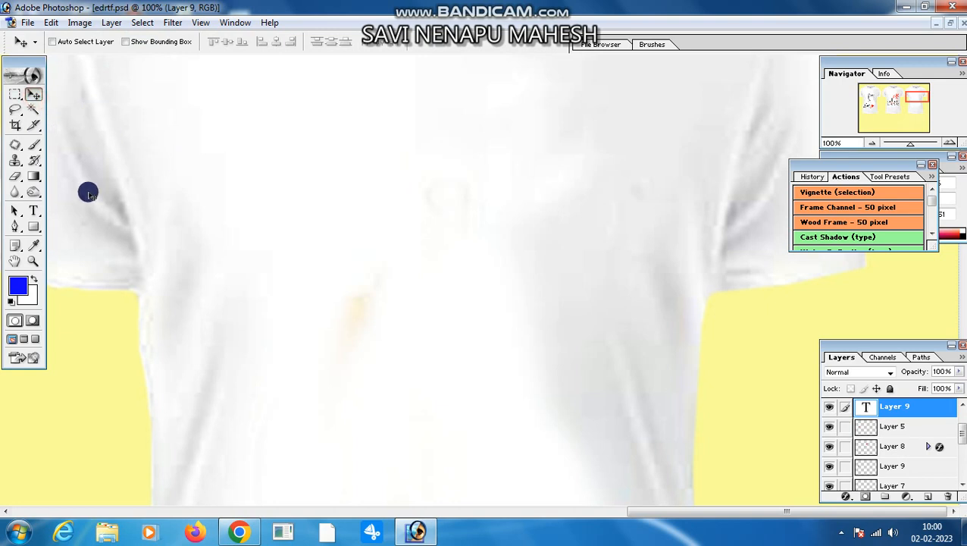
pyautogui.click(34, 211)
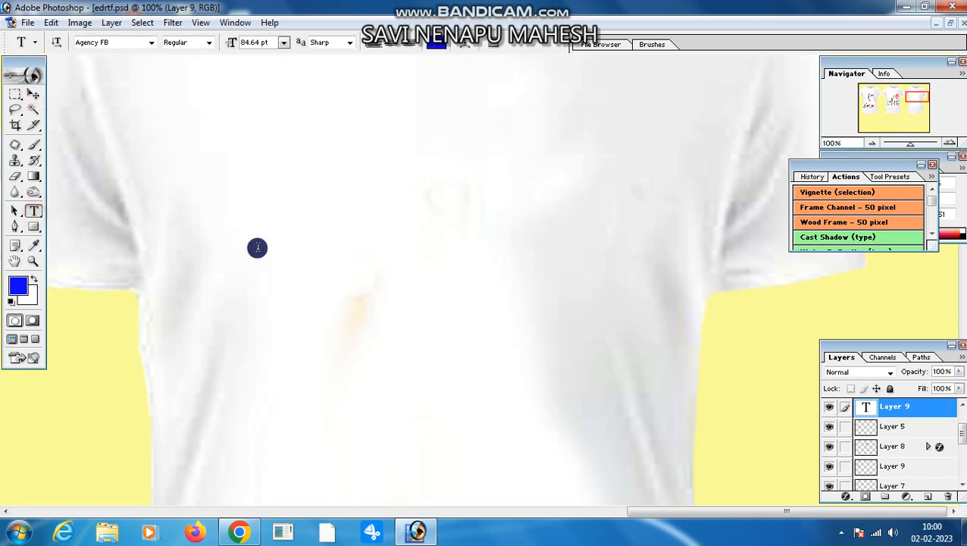
# Step: Add the blue Agency FB text "ABCDE" across the chest of the third T-shirt
pyautogui.click(276, 278)
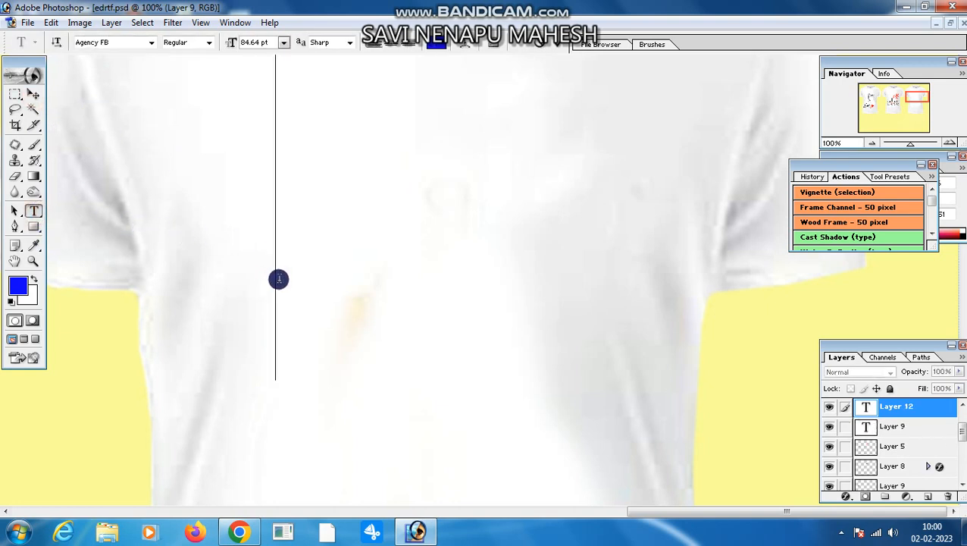
pyautogui.write('a')
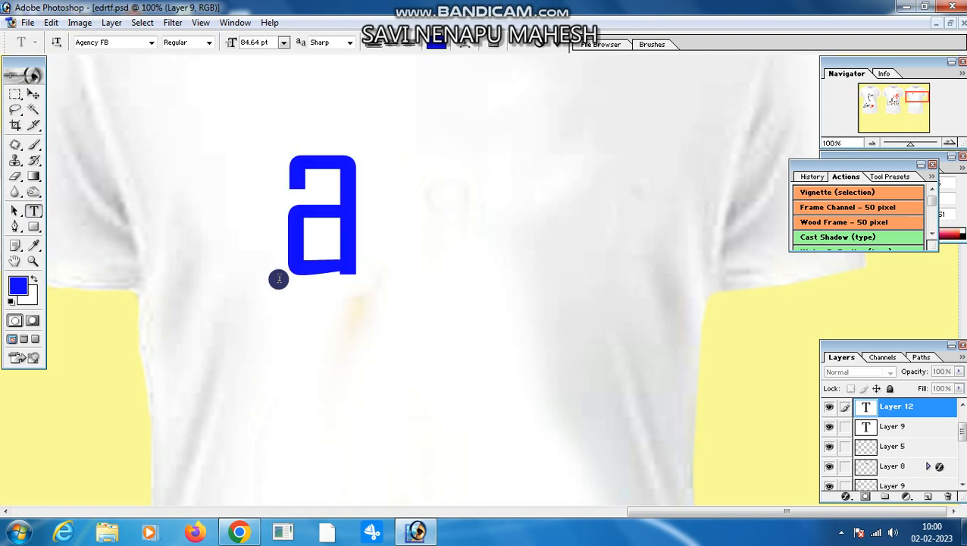
pyautogui.press('BackSpace')
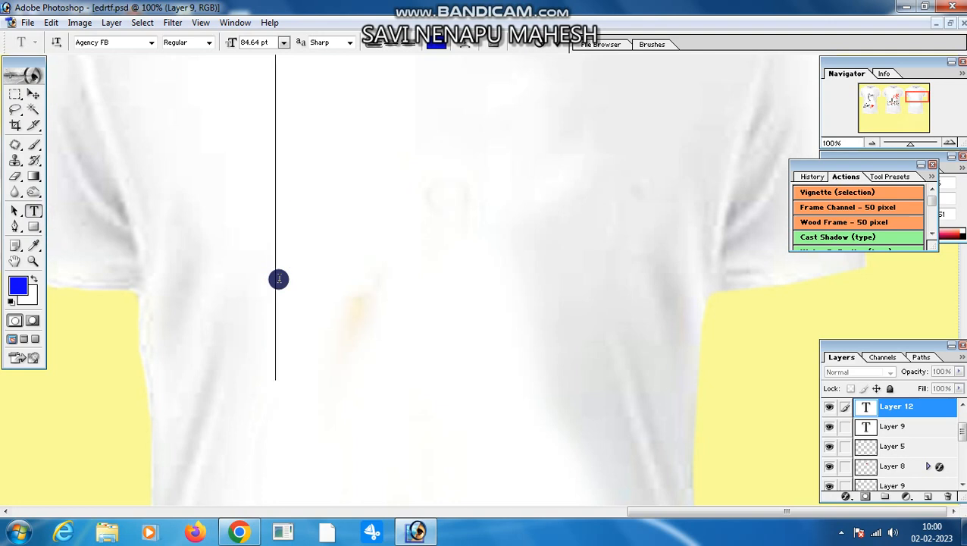
pyautogui.write('AB')
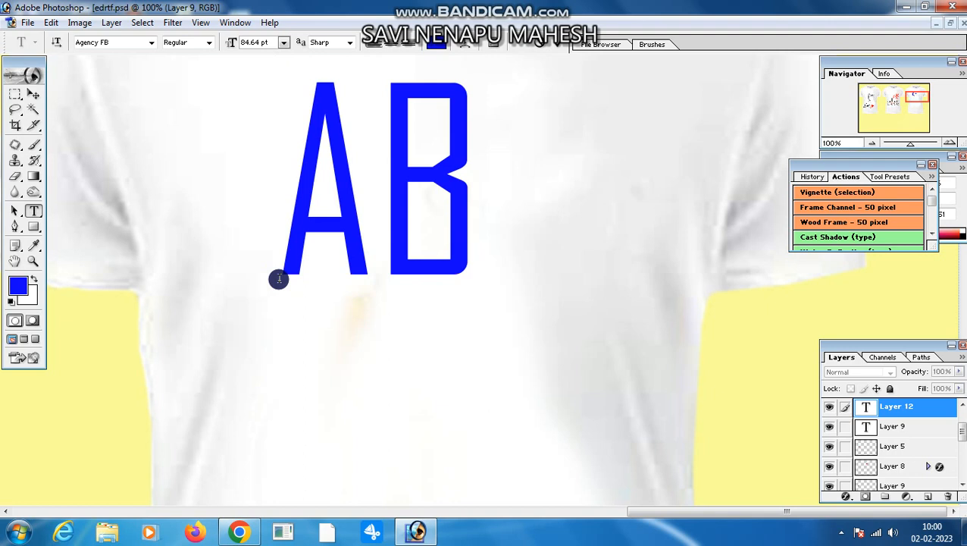
pyautogui.write('CD')
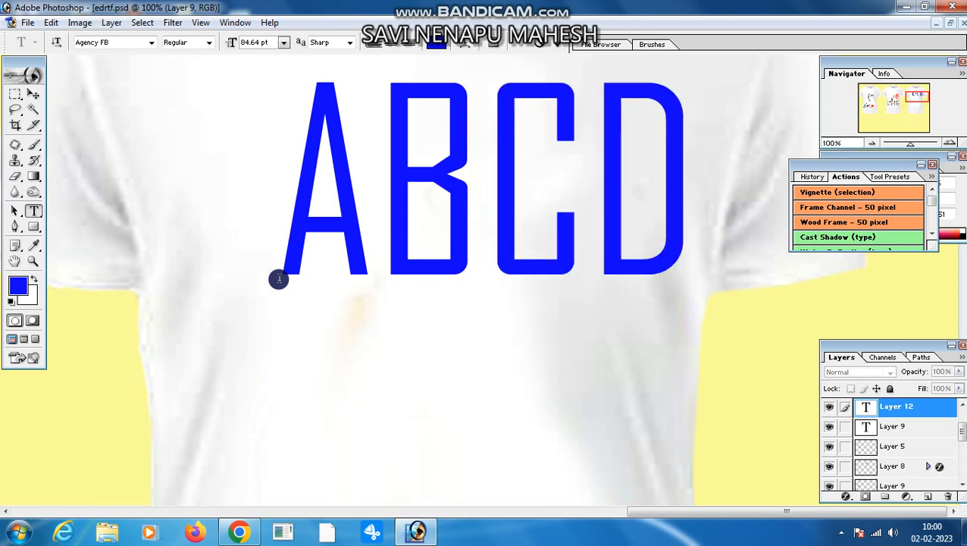
pyautogui.write('E')
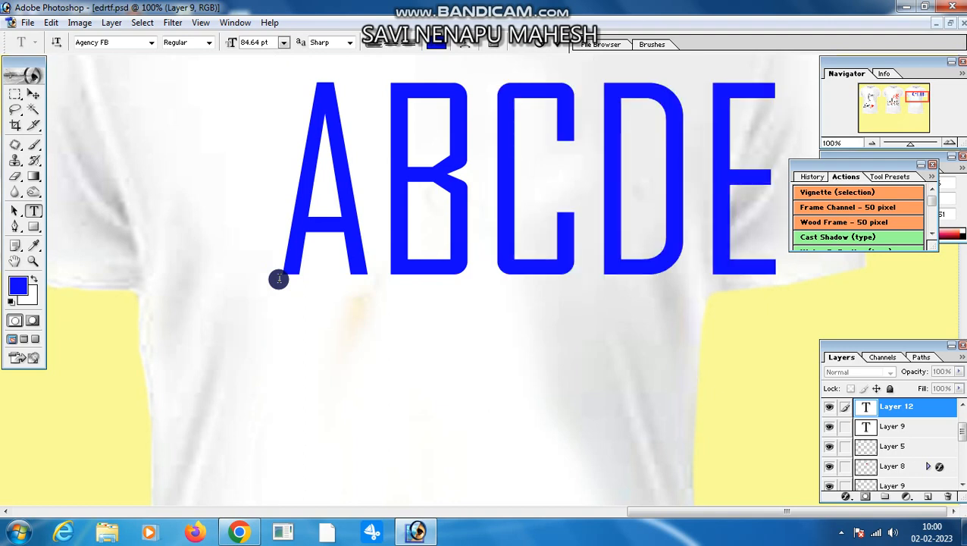
# Step: Add a second line reading "EGHIJ" below "ABCDE" in the blue text on the third T-shirt
pyautogui.press('Return')
pyautogui.write('F')
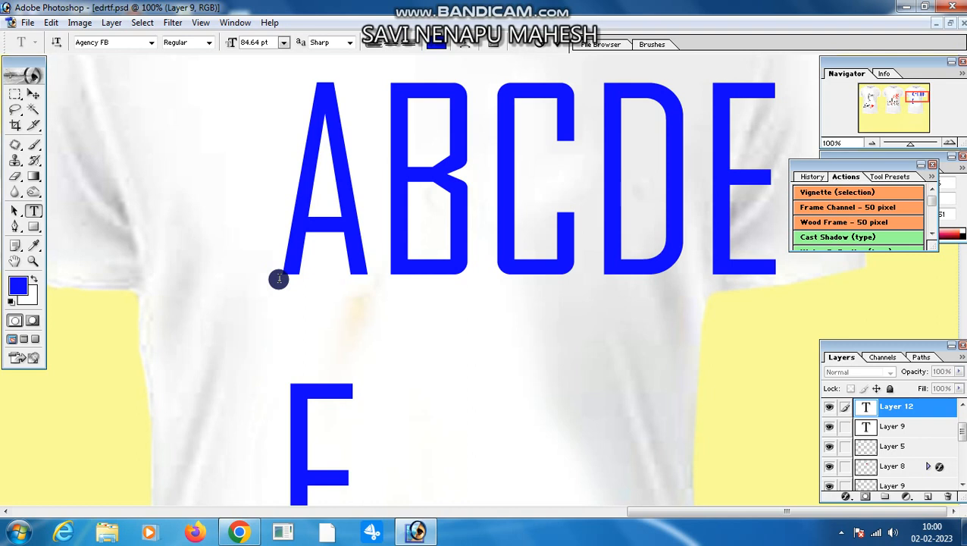
pyautogui.write(' I')
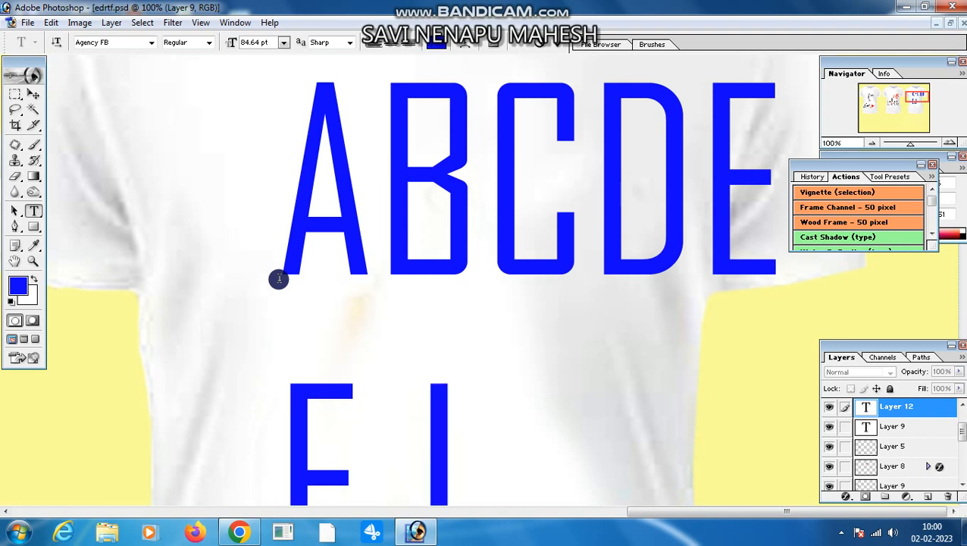
pyautogui.press('BackSpace')
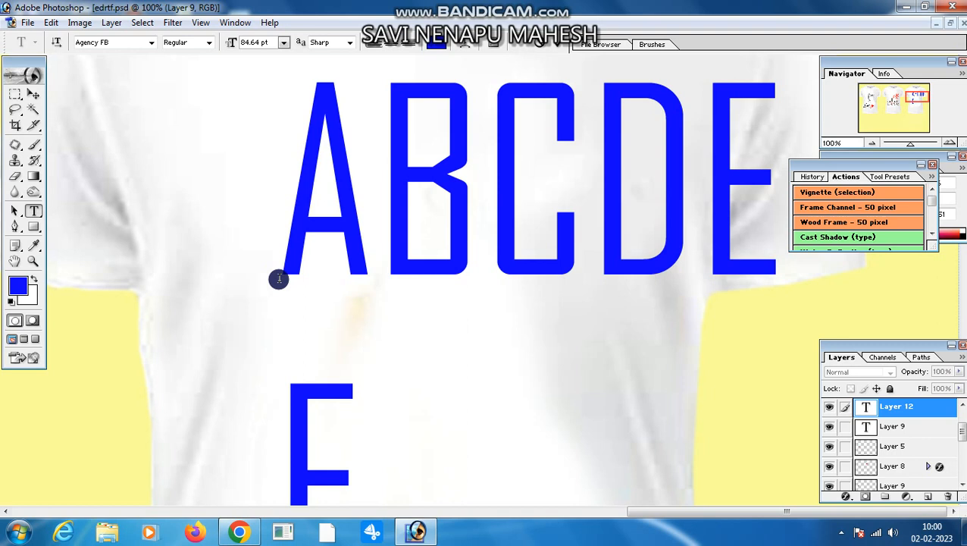
pyautogui.write('G')
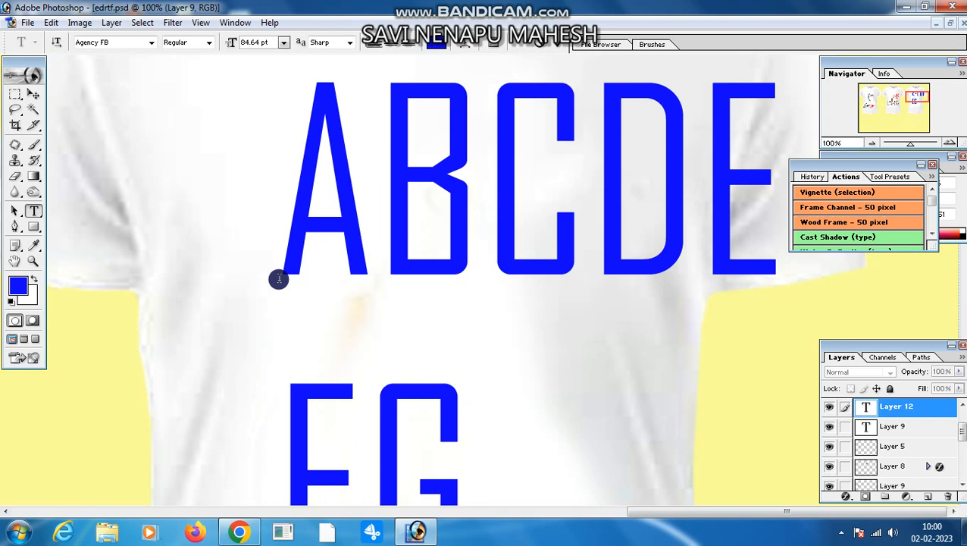
pyautogui.write('HI')
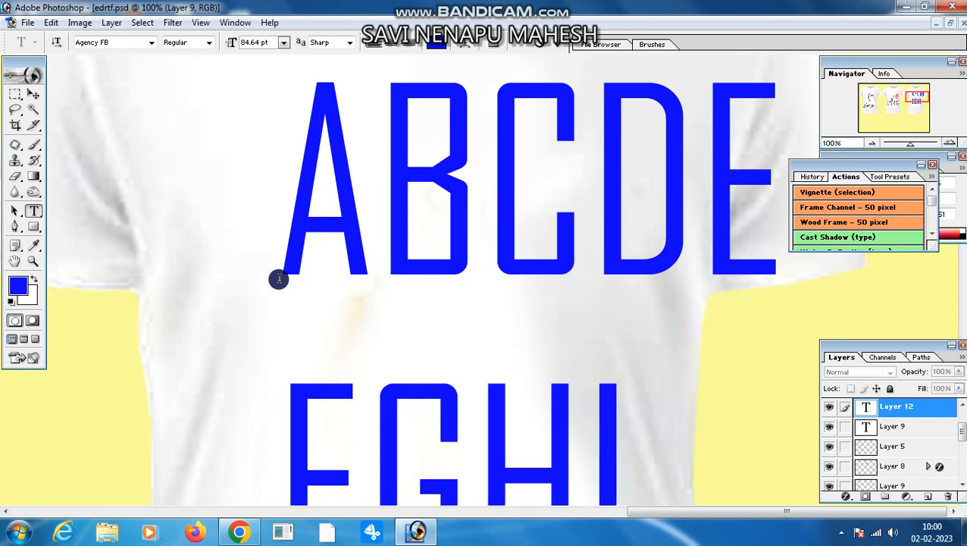
pyautogui.write('J')
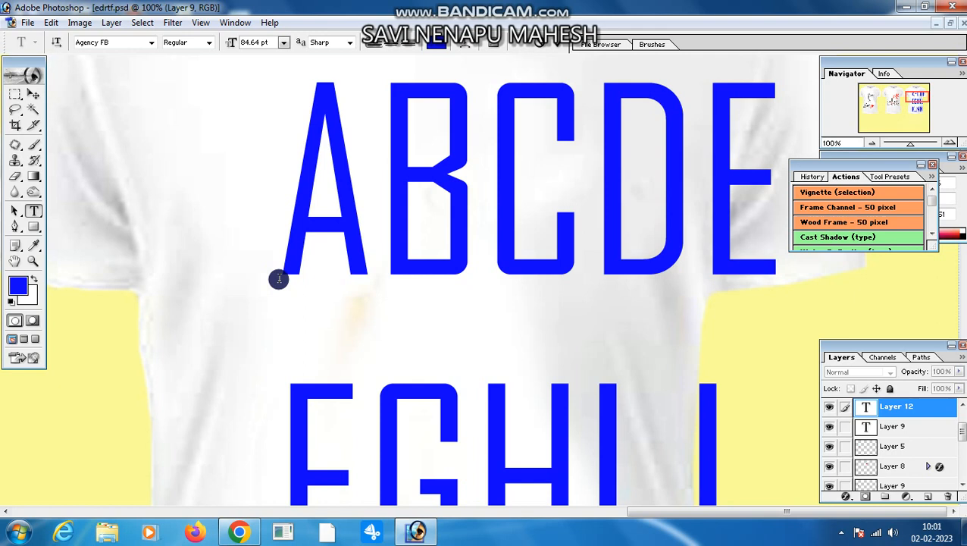
# Step: Continue the blue text with three more lines reading "KLMN", "PQRSTU" and "VWXYZ"
pyautogui.scroll(-5, 278, 279)
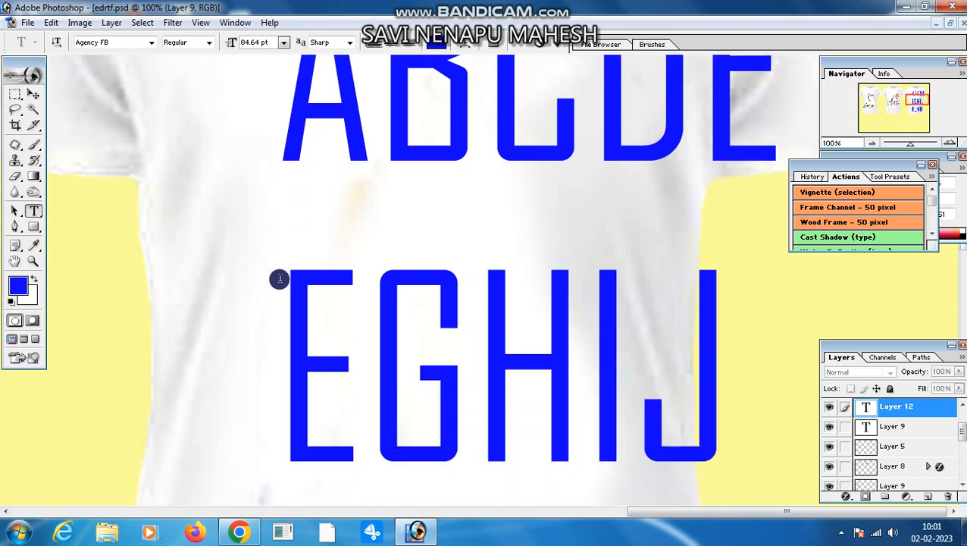
pyautogui.scroll(-6, 279, 279)
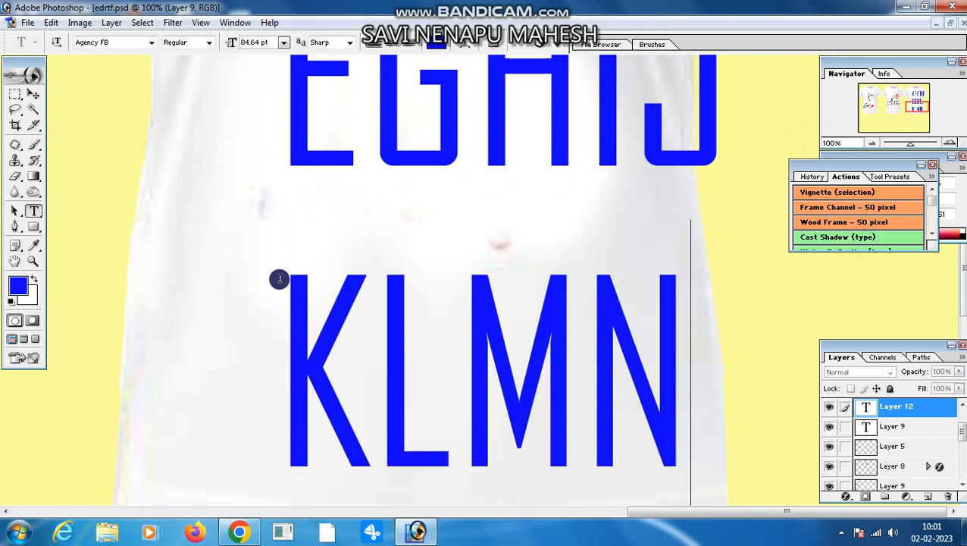
pyautogui.write('O')
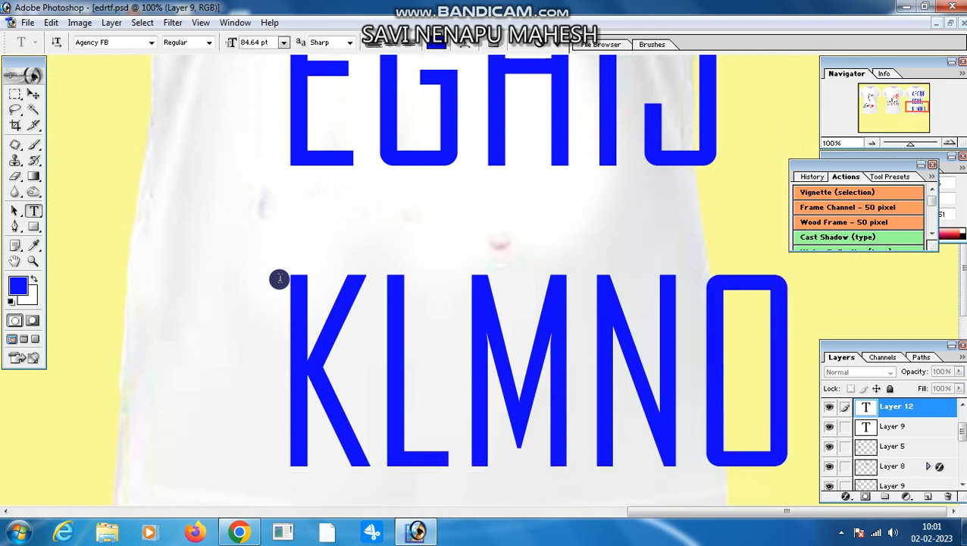
pyautogui.press('BackSpace')
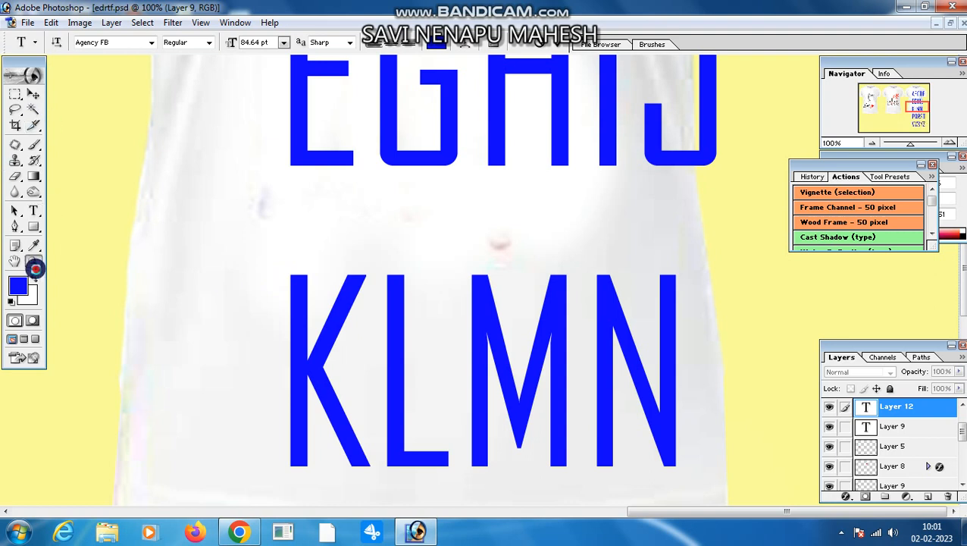
# Step: Scale the alphabet text block down to about 51.4% so it fits on the third T-shirt
pyautogui.click(33, 260)
pyautogui.click(69, 43)
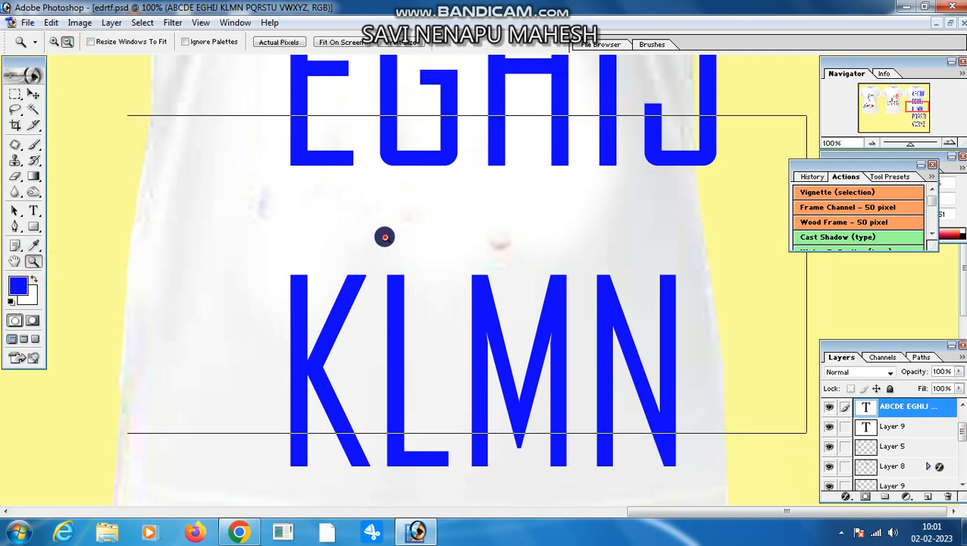
pyautogui.click(383, 235)
pyautogui.click(387, 237)
pyautogui.click(561, 305)
pyautogui.click(561, 306)
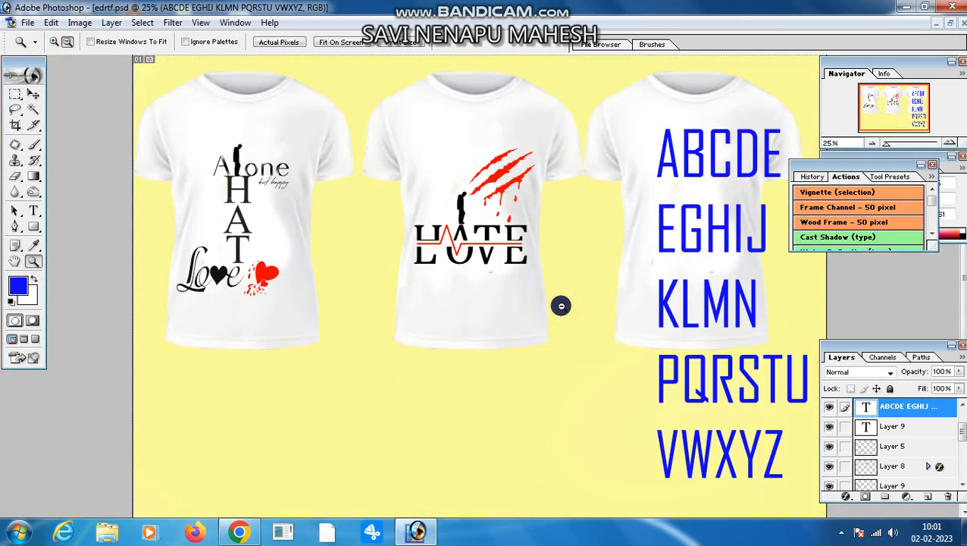
pyautogui.hotkey('ctrl', 't')
pyautogui.moveTo(805, 480); pyautogui.dragTo(743, 306)
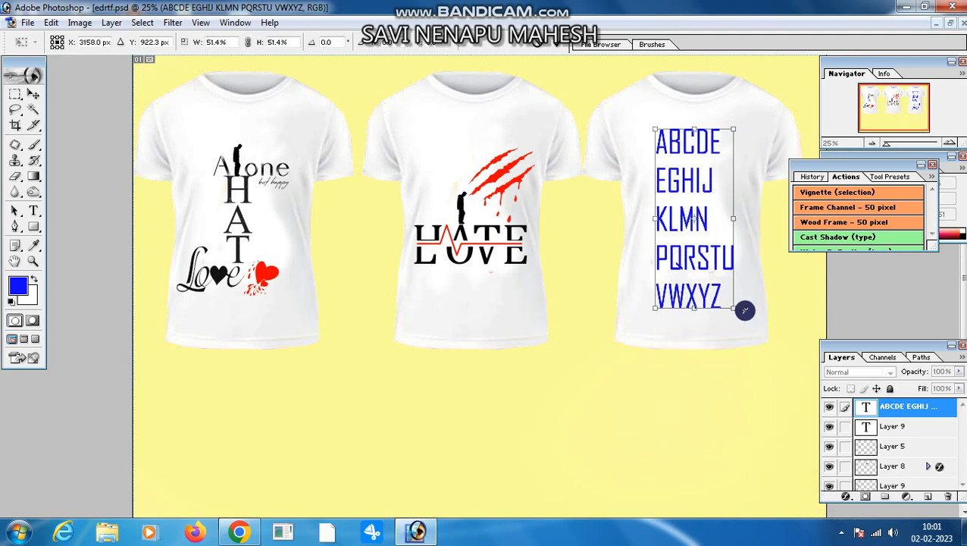
pyautogui.press('Return')
# Step: Close the Actions, Navigator, Color and Layers palettes to uncover the third T-shirt
pyautogui.keyDown('alt'); pyautogui.click(680, 244); pyautogui.keyUp('alt')
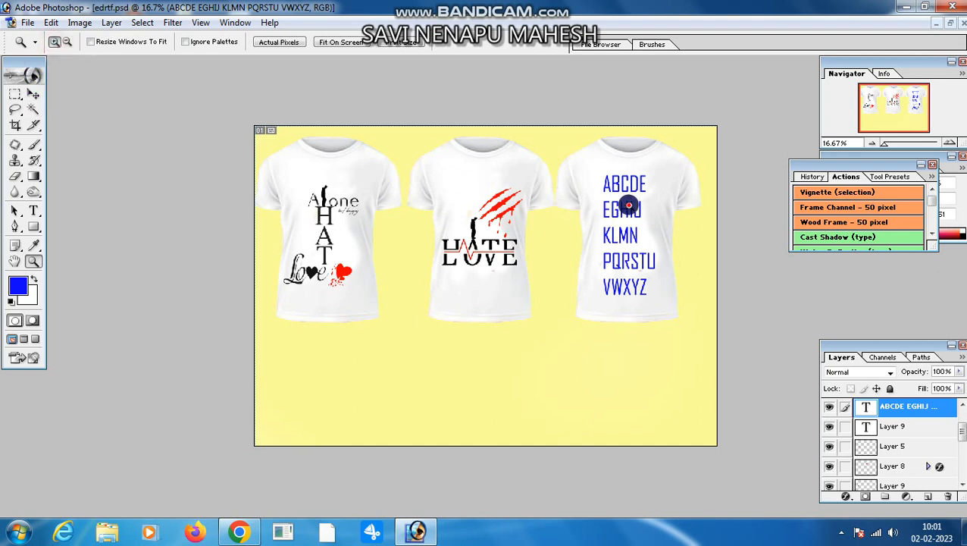
pyautogui.click(697, 234)
pyautogui.click(700, 219)
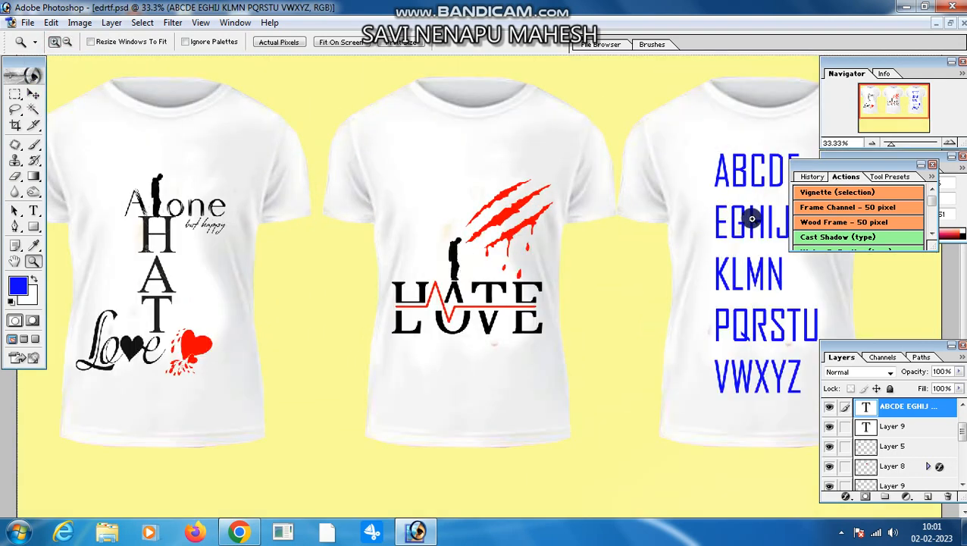
pyautogui.click(932, 165)
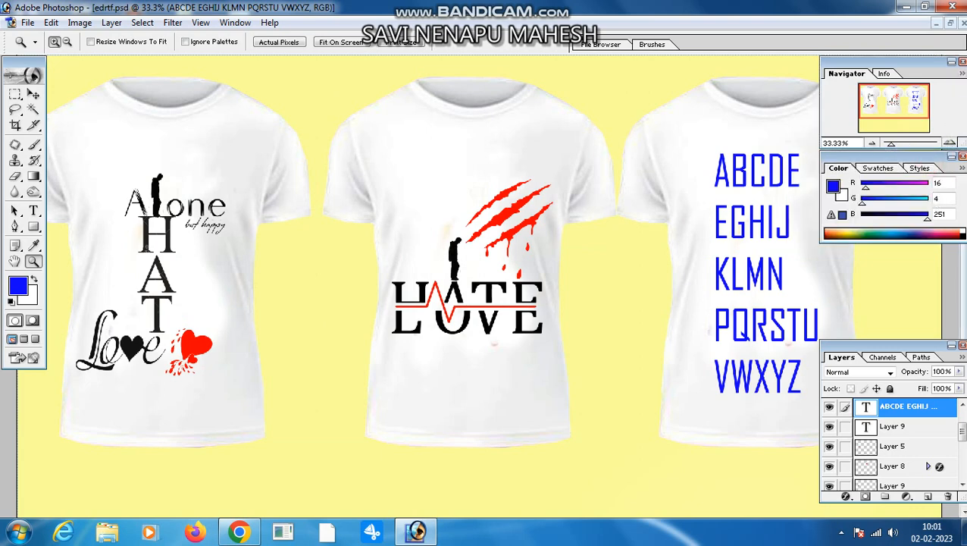
pyautogui.click(960, 64)
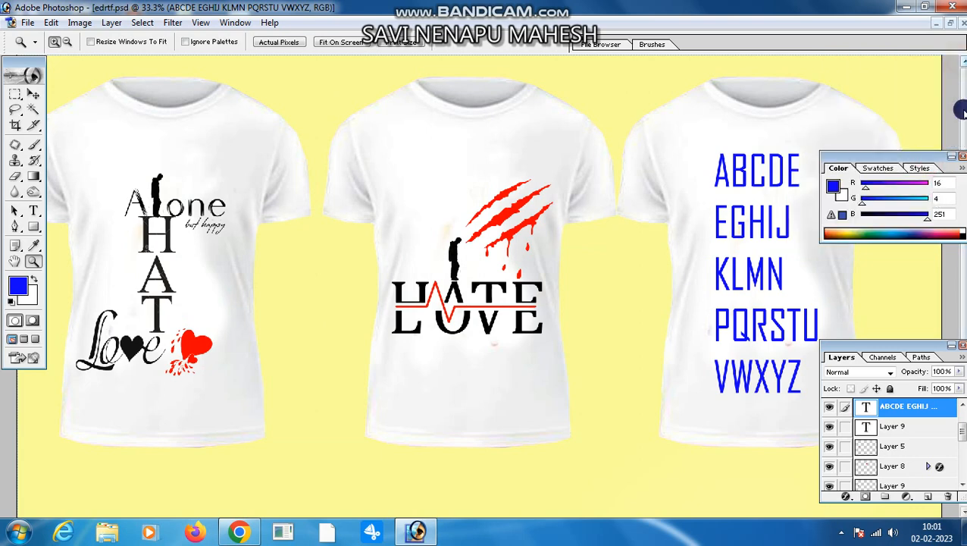
pyautogui.click(960, 156)
pyautogui.click(959, 346)
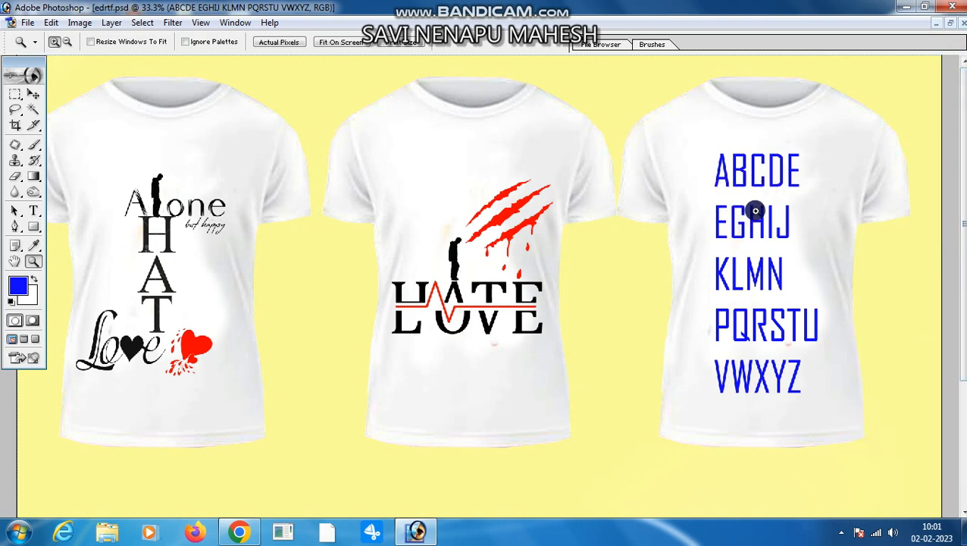
# Step: Replace the first letter of the alphabet text's second line with "F" so it reads "FGHIJ"
pyautogui.click(33, 211)
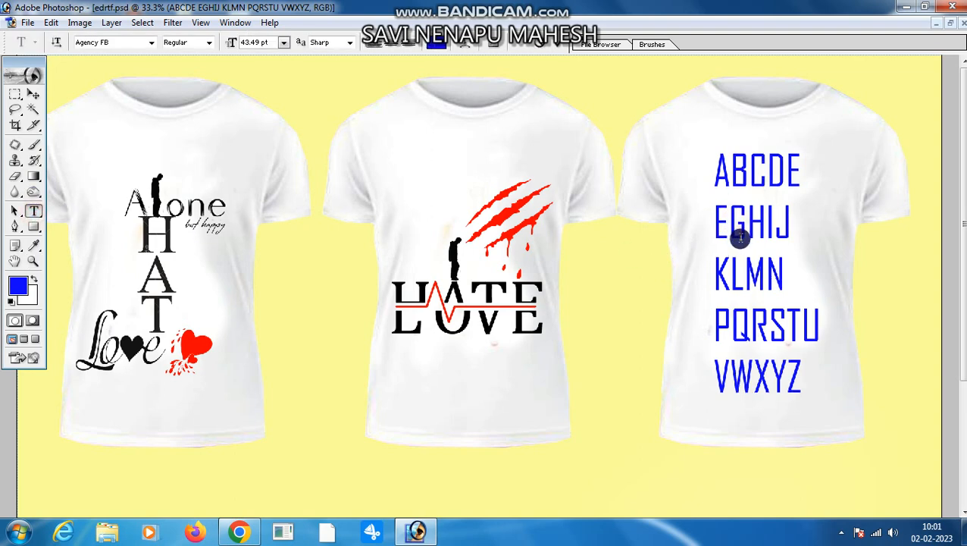
pyautogui.press('BackSpace')
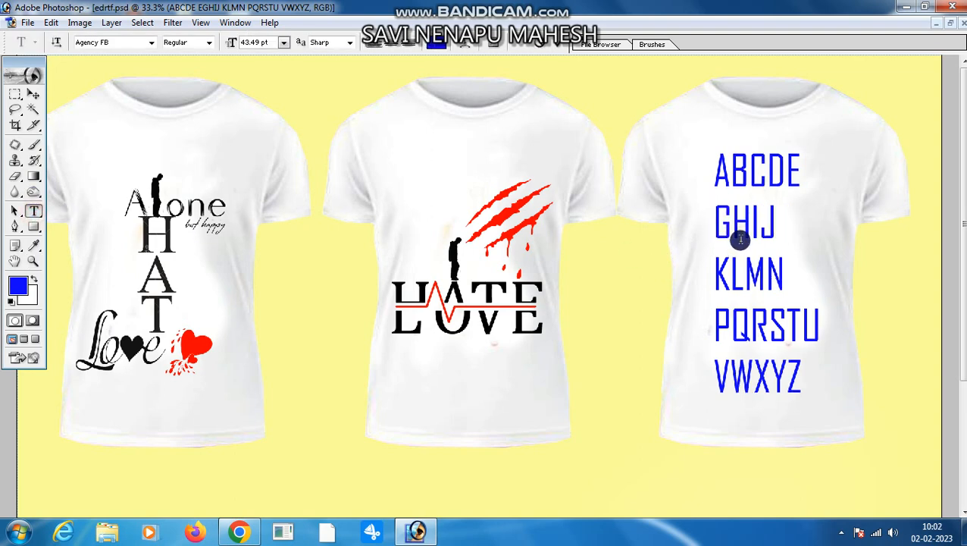
pyautogui.write('F')
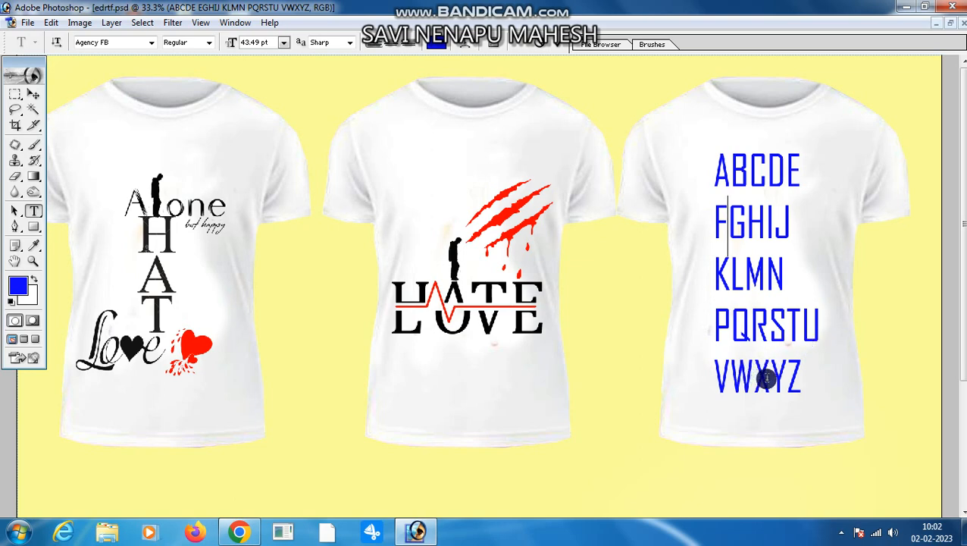
# Step: Change the font of the whole alphabet text layer to Arial Rounded MT Bold
pyautogui.click(33, 93)
pyautogui.rightClick(741, 212)
pyautogui.click(766, 219)
pyautogui.click(33, 211)
pyautogui.click(125, 42)
pyautogui.press('Down')
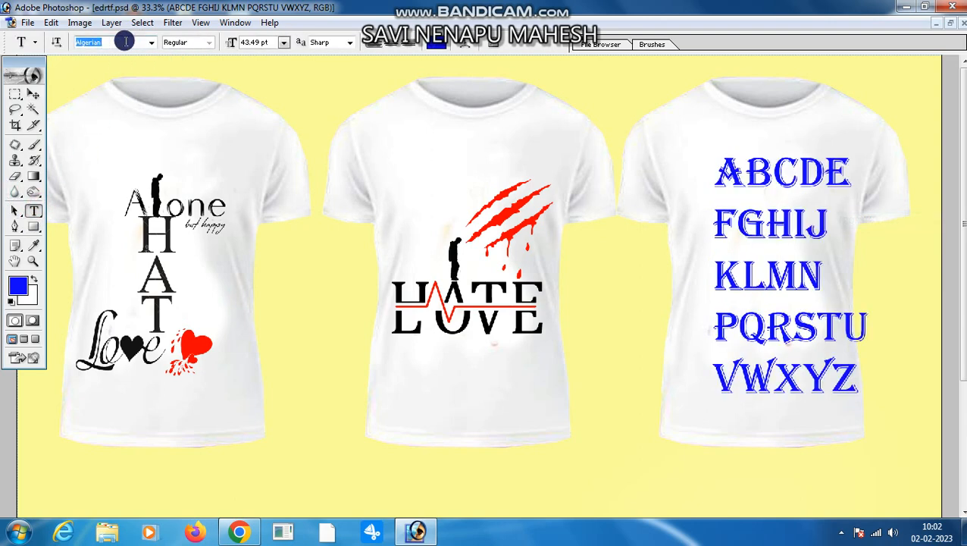
pyautogui.press('Down')
pyautogui.press('Down')
pyautogui.press('Down')
pyautogui.press('Down')
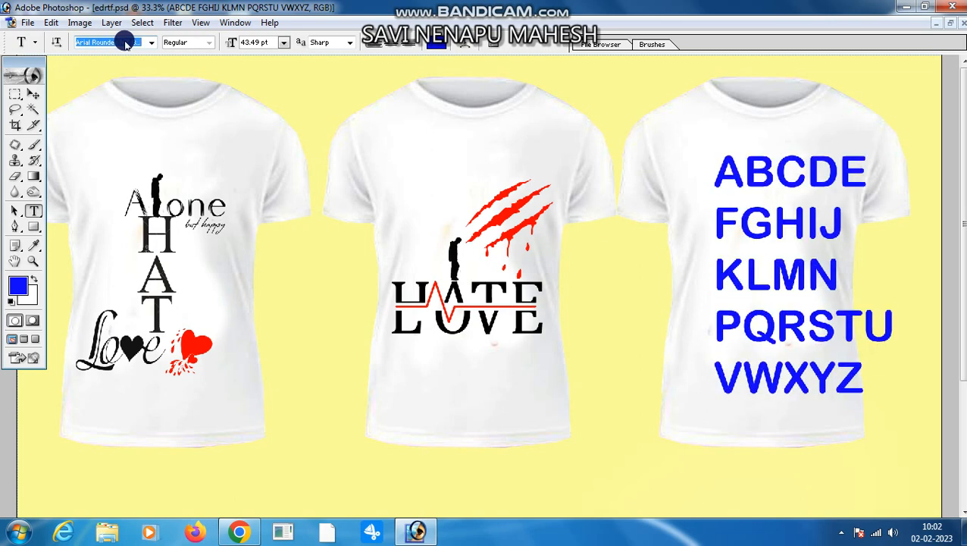
# Step: Scale the alphabet text to about 76.9% and centre it on the front of the third T-shirt
pyautogui.click(33, 93)
pyautogui.moveTo(737, 247); pyautogui.dragTo(704, 260)
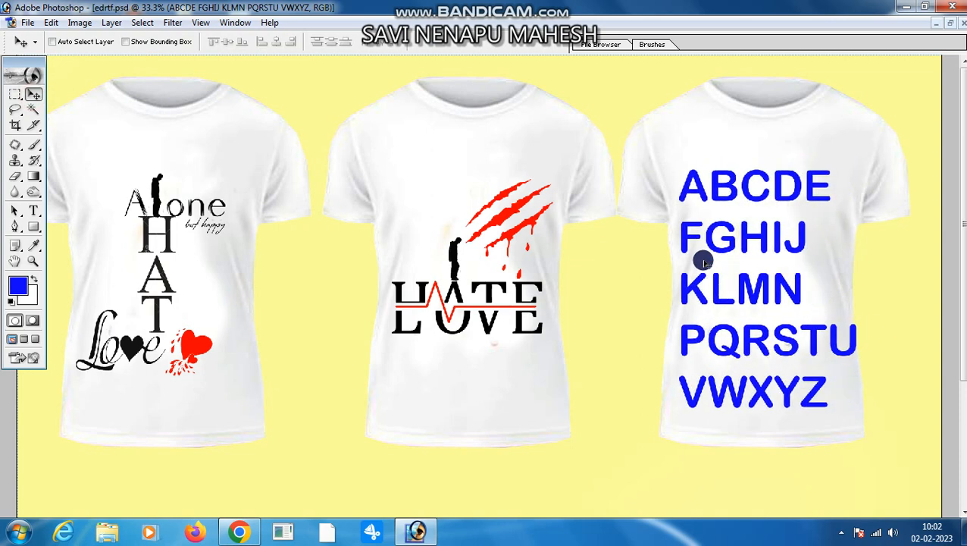
pyautogui.hotkey('ctrl', 't')
pyautogui.moveTo(857, 167); pyautogui.dragTo(812, 223)
pyautogui.moveTo(748, 267); pyautogui.dragTo(773, 244)
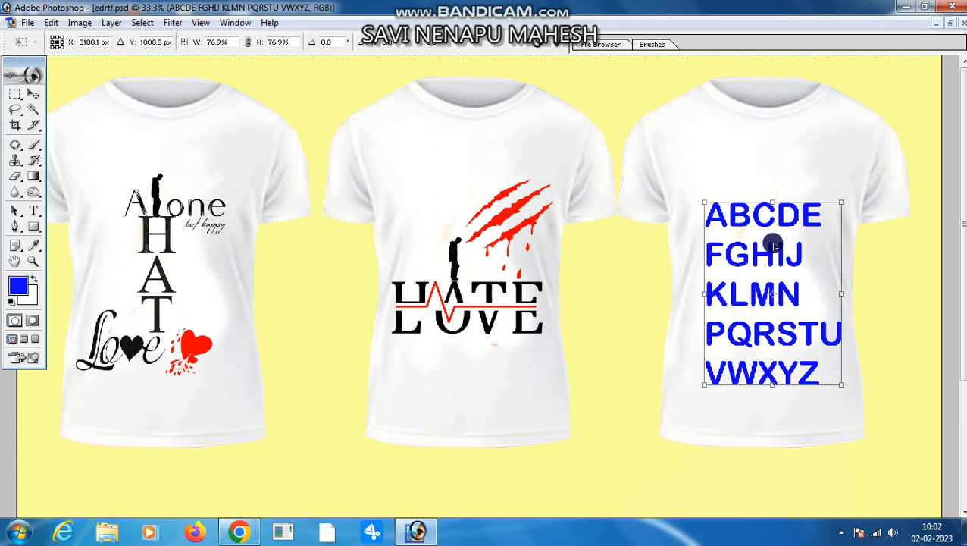
pyautogui.press('Return')
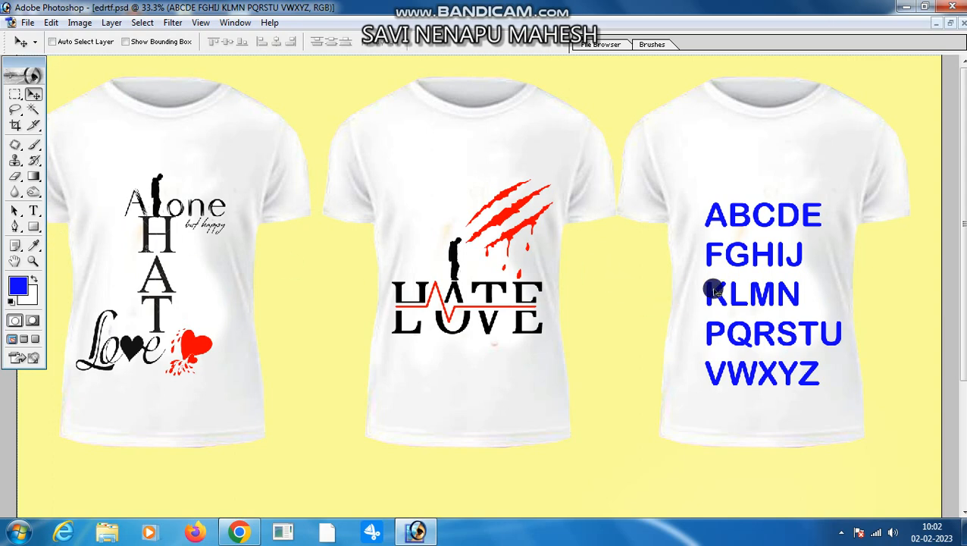
pyautogui.moveTo(755, 256); pyautogui.dragTo(745, 256)
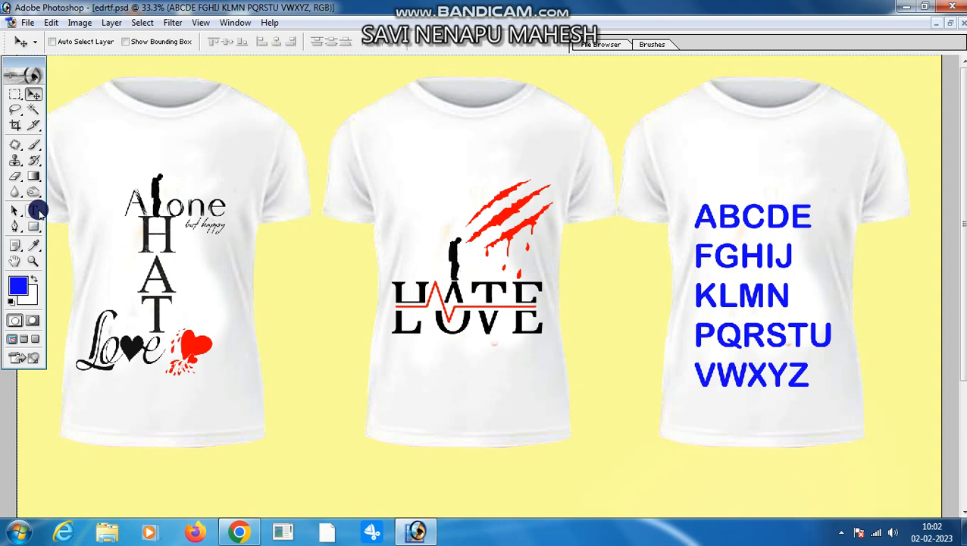
# Step: Replace the "I" in "FGHIJ" with an orange-red (F62A02) "I" and delete the "U" ending the fourth line
pyautogui.click(34, 211)
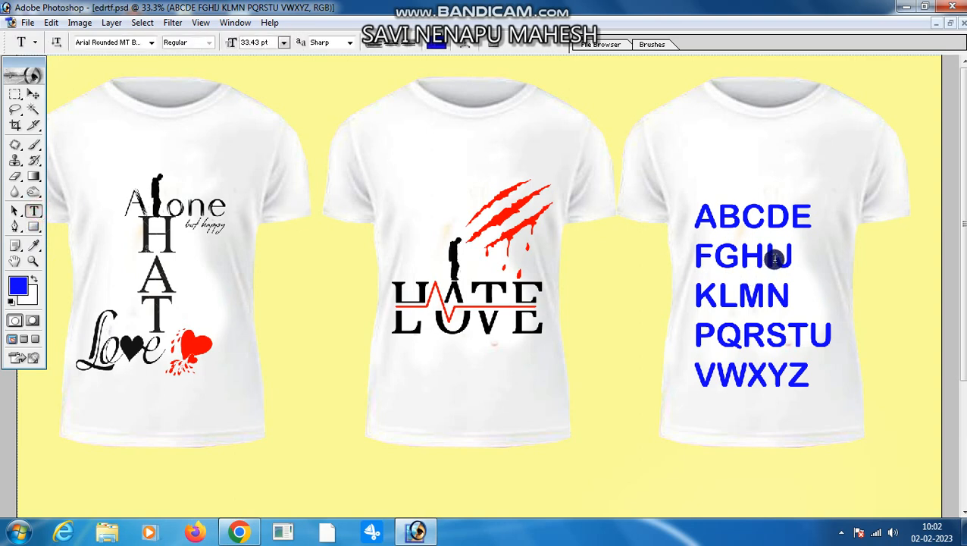
pyautogui.press('BackSpace')
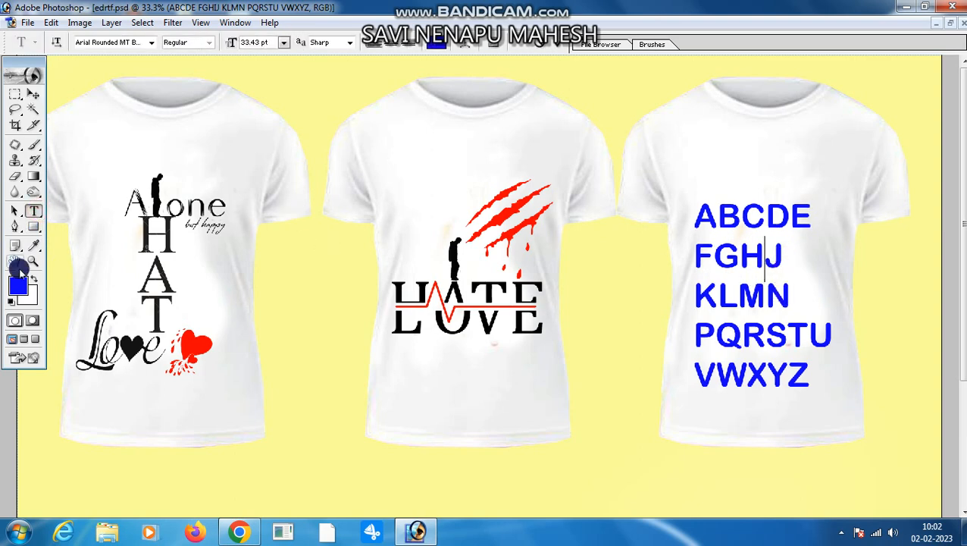
pyautogui.click(19, 285)
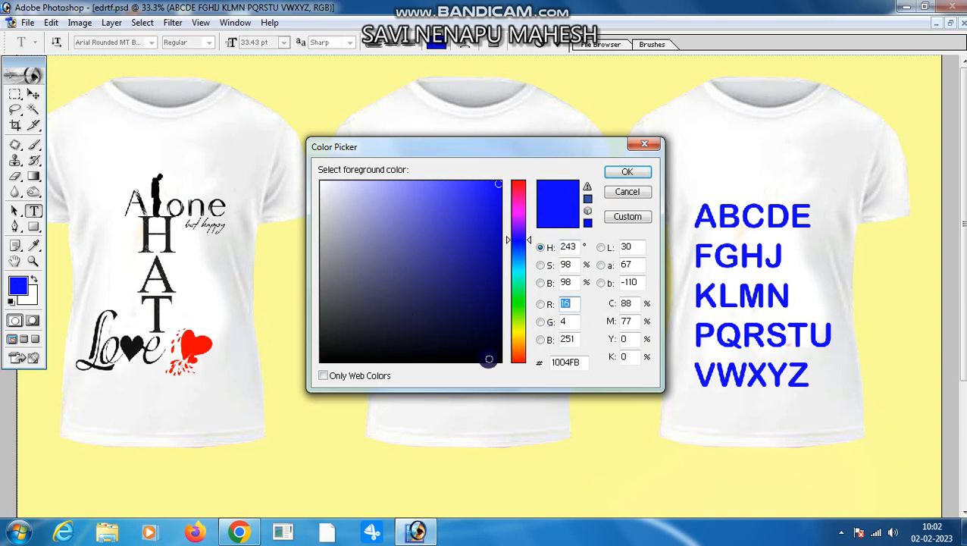
pyautogui.click(518, 356)
pyautogui.moveTo(500, 188); pyautogui.dragTo(499, 186)
pyautogui.click(633, 175)
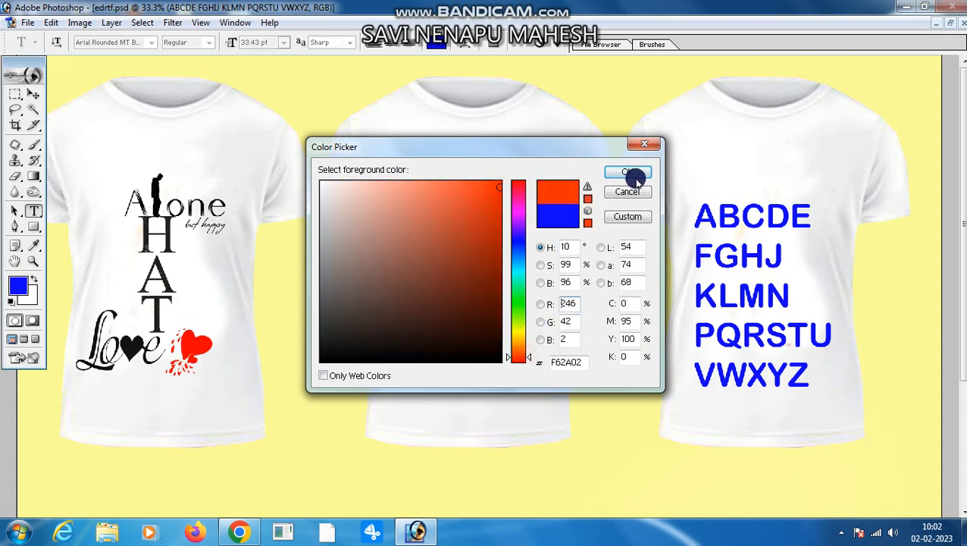
pyautogui.write('I')
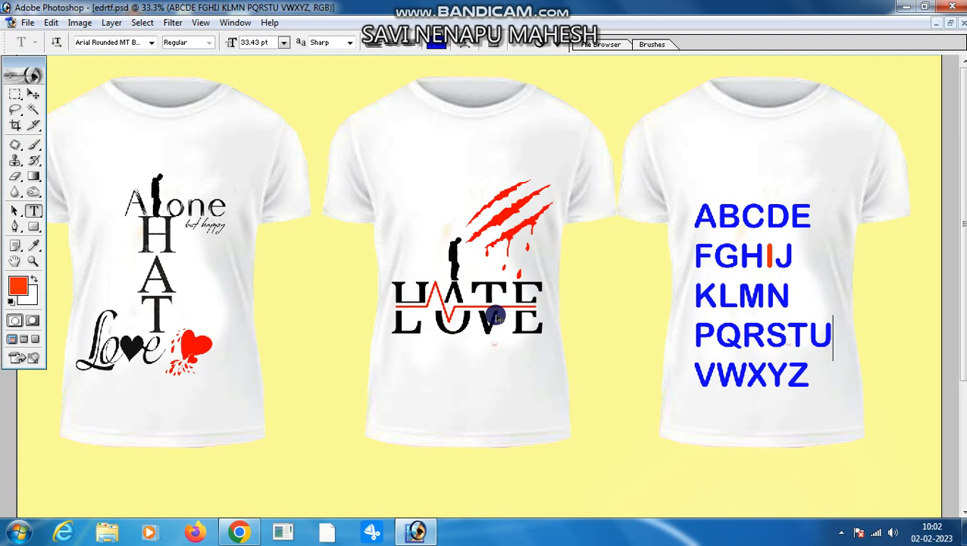
pyautogui.press('Delete')
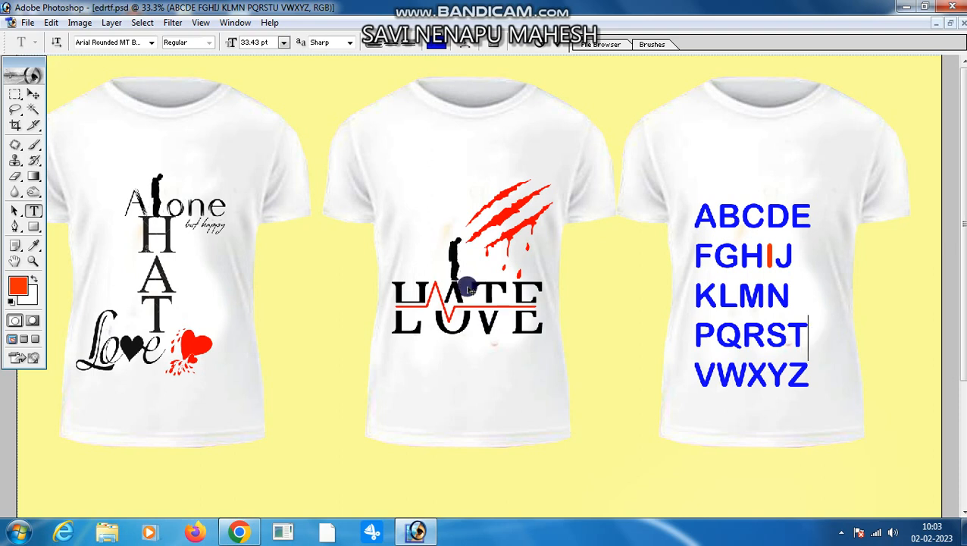
# Step: Set the foreground colour to near-black (050202)
pyautogui.click(34, 107)
pyautogui.click(33, 94)
pyautogui.click(25, 285)
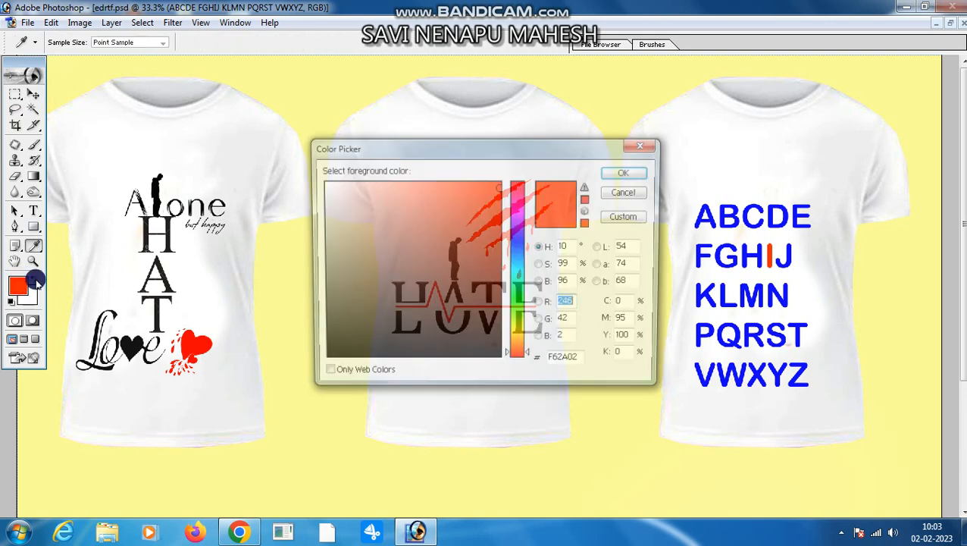
pyautogui.click(441, 359)
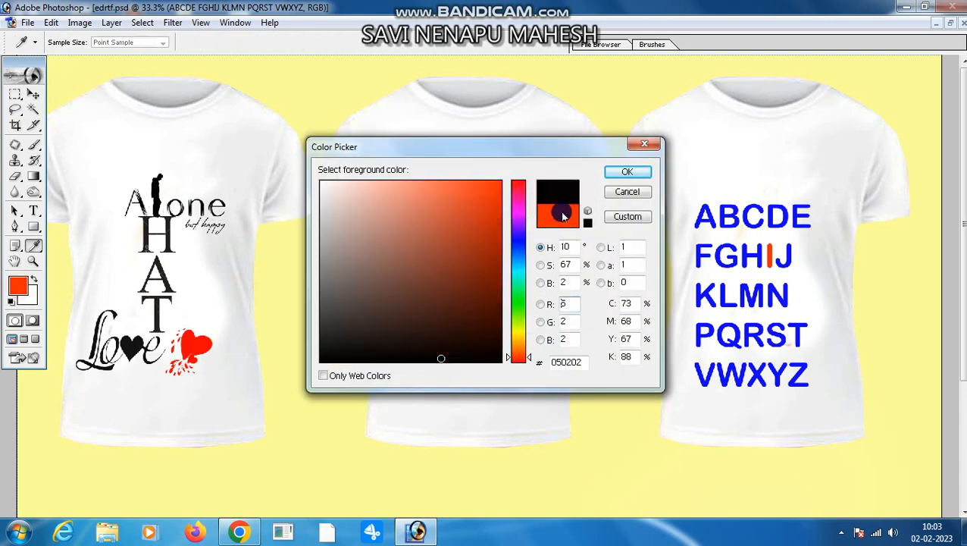
pyautogui.click(614, 170)
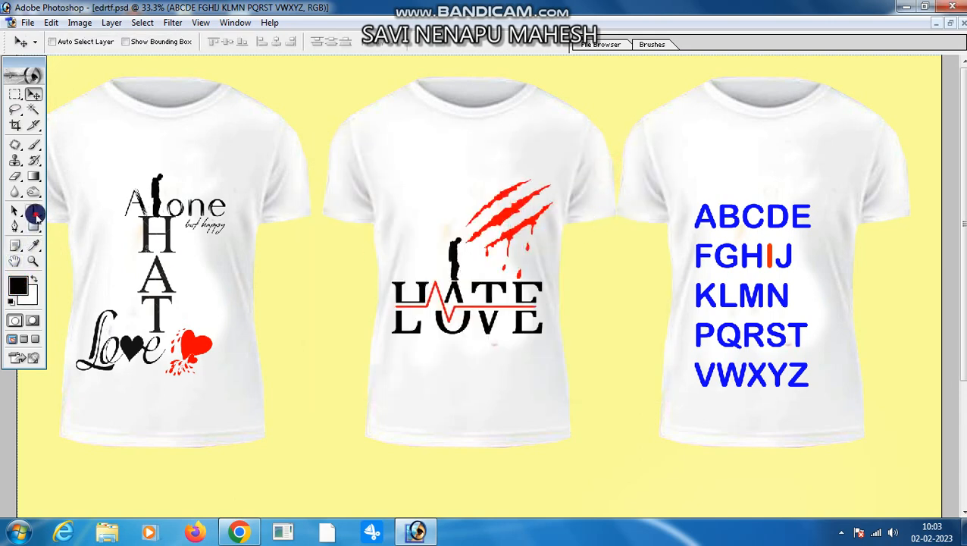
# Step: Add an orange-red (FC2E05) "U" to the end of the alphabet text's fourth line so it reads "PQRSTU"
pyautogui.click(33, 211)
pyautogui.click(796, 339)
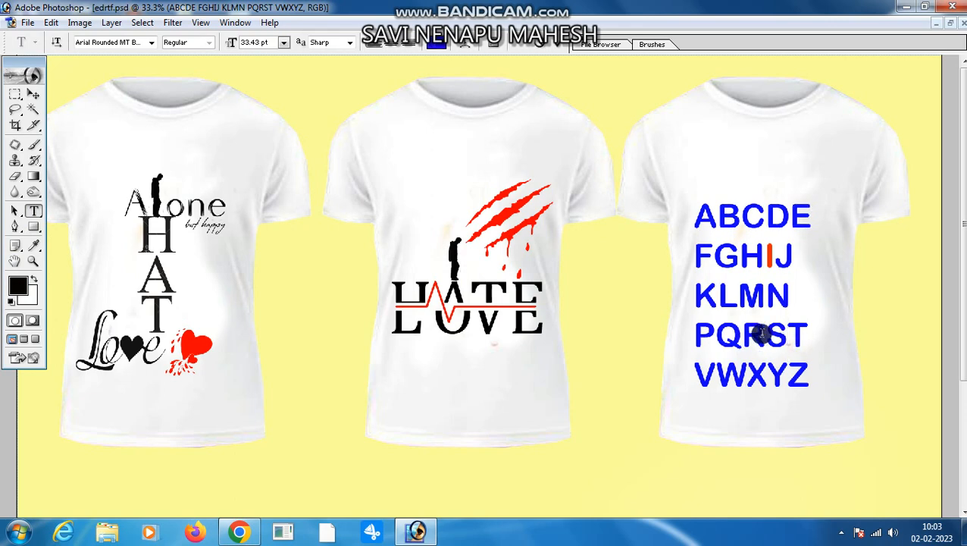
pyautogui.click(18, 286)
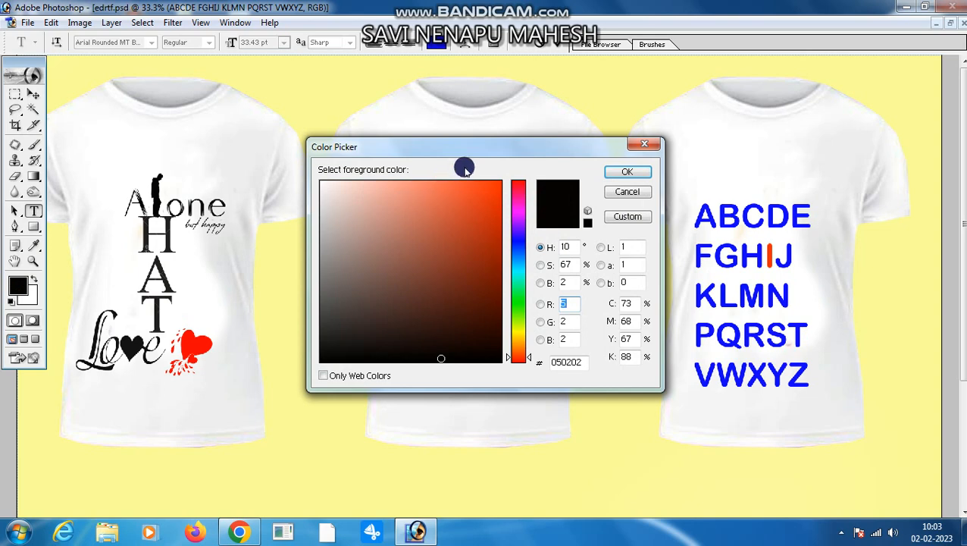
pyautogui.click(498, 183)
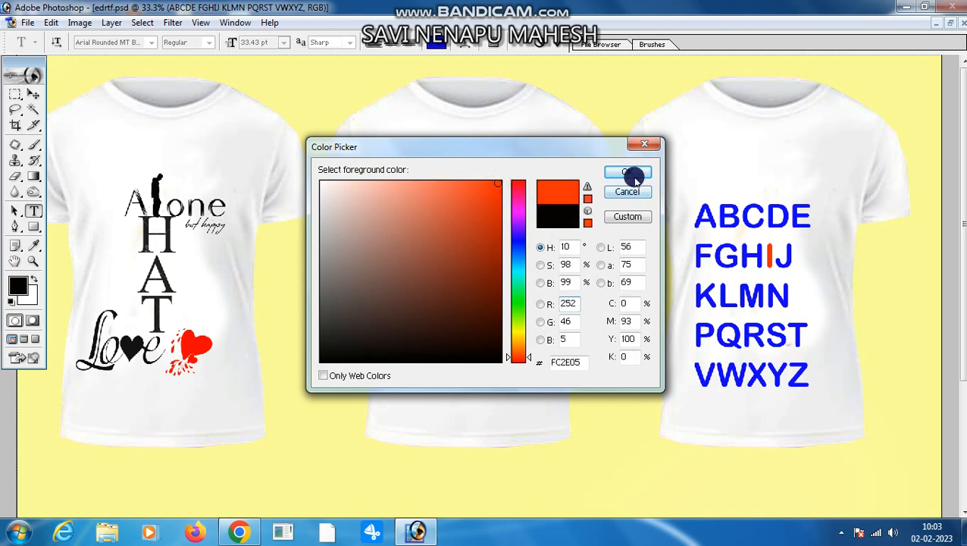
pyautogui.click(626, 171)
pyautogui.write('U')
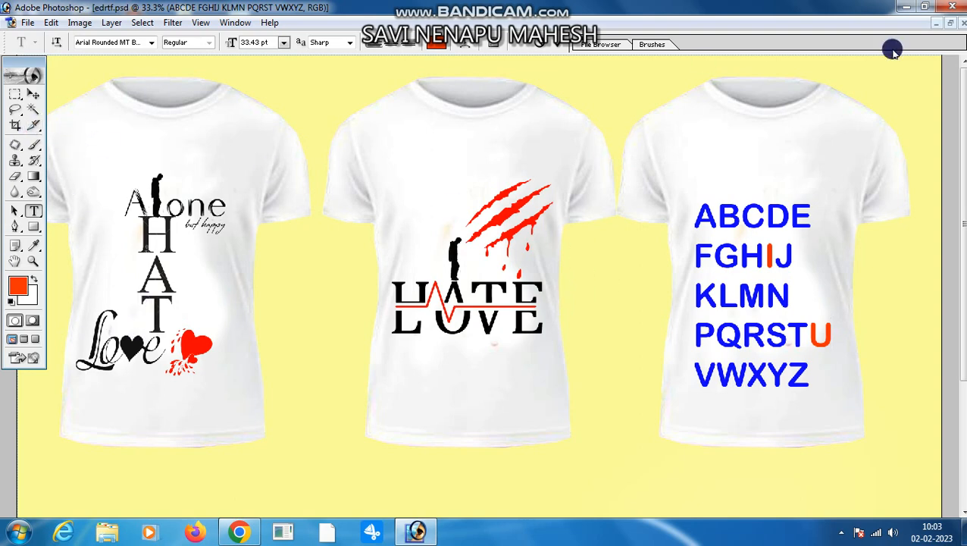
pyautogui.click(952, 25)
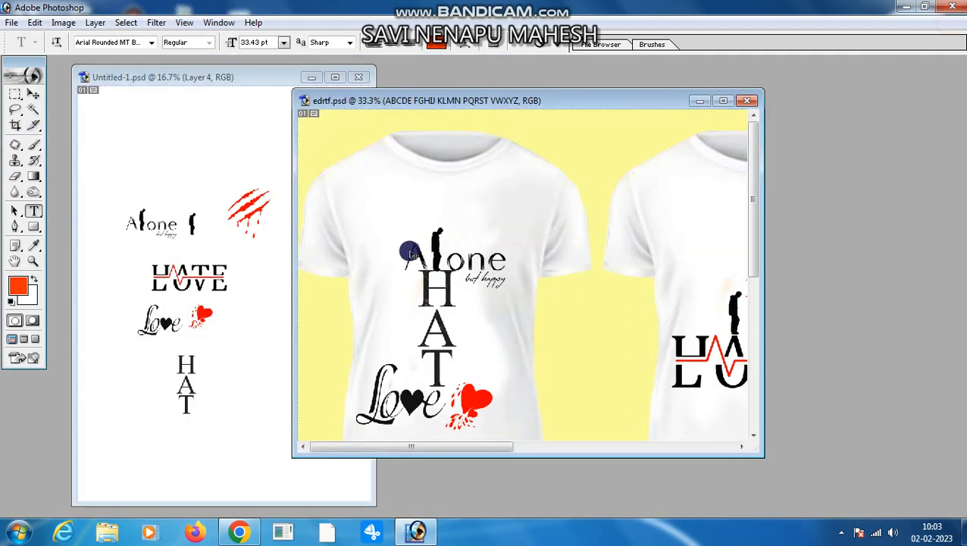
pyautogui.click(227, 256)
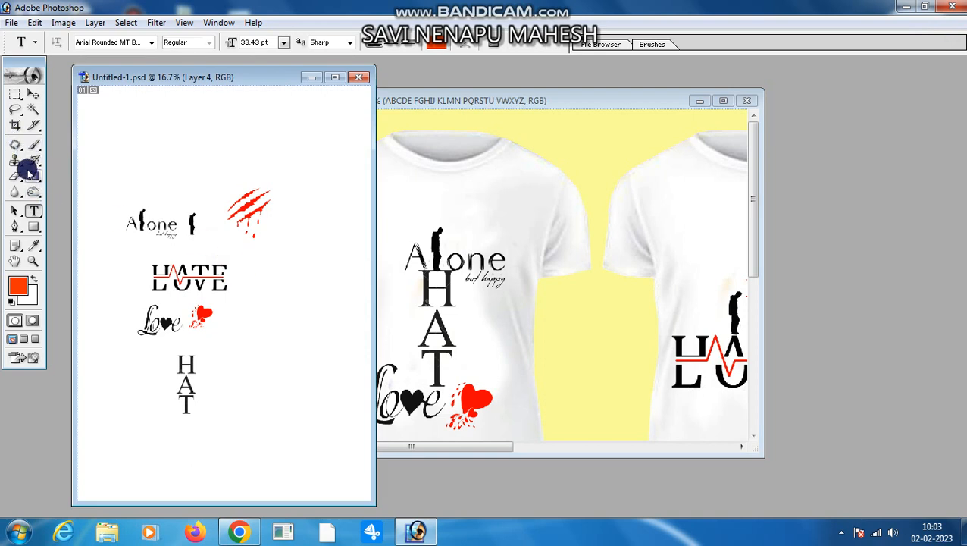
pyautogui.click(33, 94)
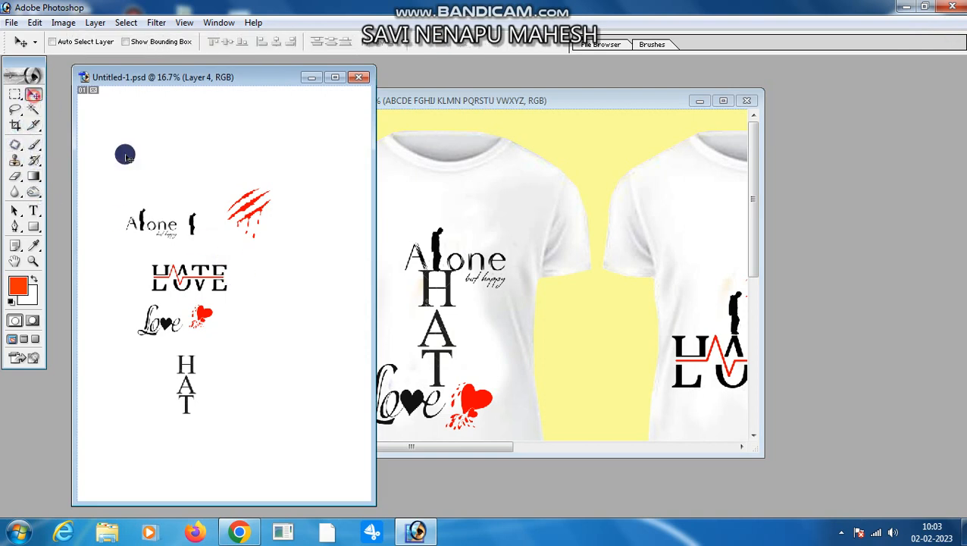
pyautogui.click(723, 100)
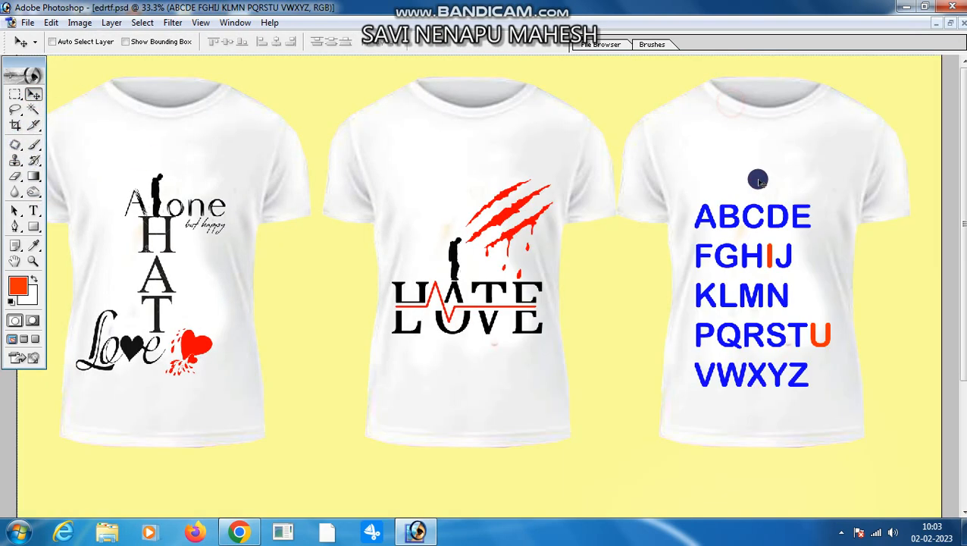
# Step: Duplicate the red splattered heart from the first T-shirt onto the third T-shirt, beside the "KLMN" line
pyautogui.click(34, 109)
pyautogui.click(34, 94)
pyautogui.rightClick(187, 345)
pyautogui.click(202, 353)
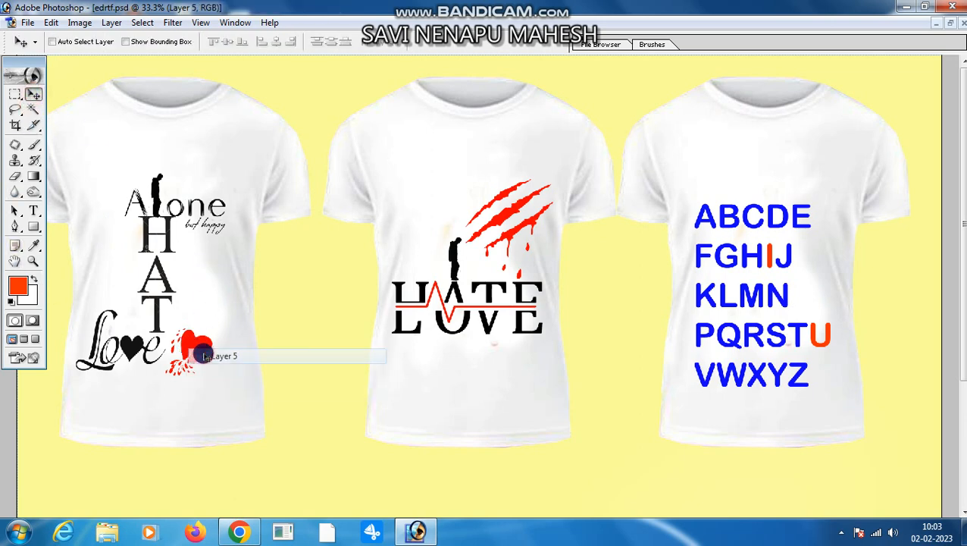
pyautogui.moveTo(195, 354); pyautogui.dragTo(817, 288)
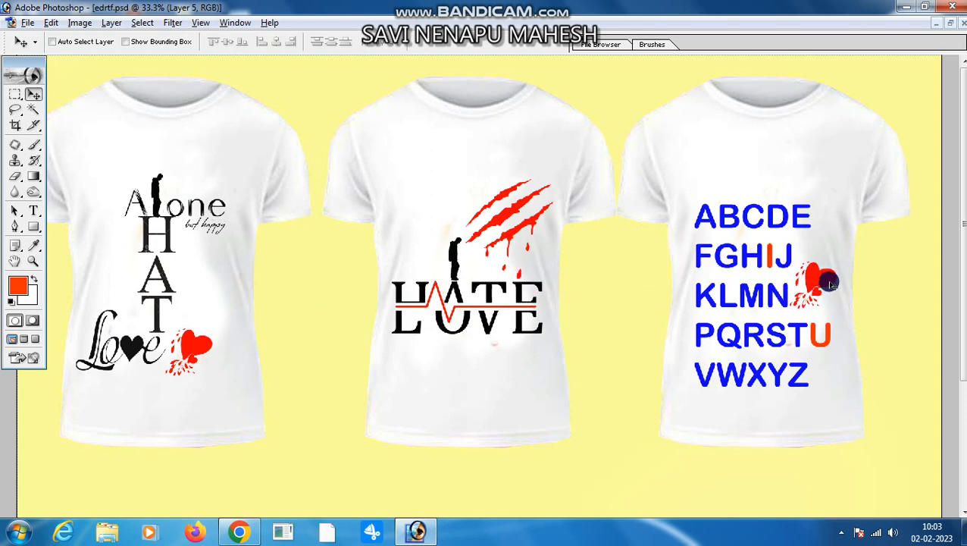
# Step: Scale the duplicated heart down to about letter height and place it directly after the "N" of "KLMN"
pyautogui.hotkey('ctrl', 't')
pyautogui.moveTo(836, 259); pyautogui.dragTo(841, 234)
pyautogui.moveTo(816, 304)
pyautogui.mouseDown()
pyautogui.moveTo(824, 308)
pyautogui.moveTo(806, 300)
pyautogui.mouseUp()
pyautogui.press('Return')
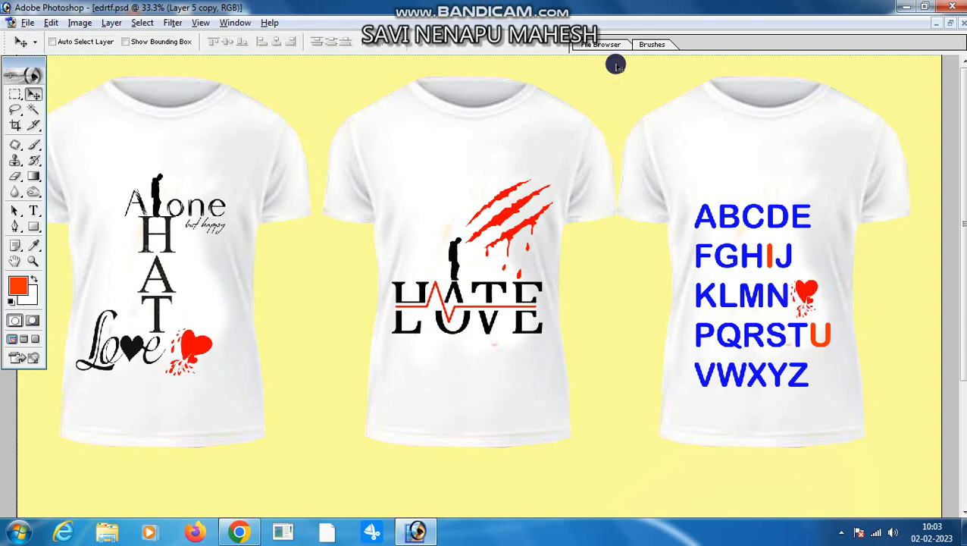
# Step: Move the small heart on the third T-shirt slightly down to align it with the "KLMN" letters
pyautogui.click(34, 261)
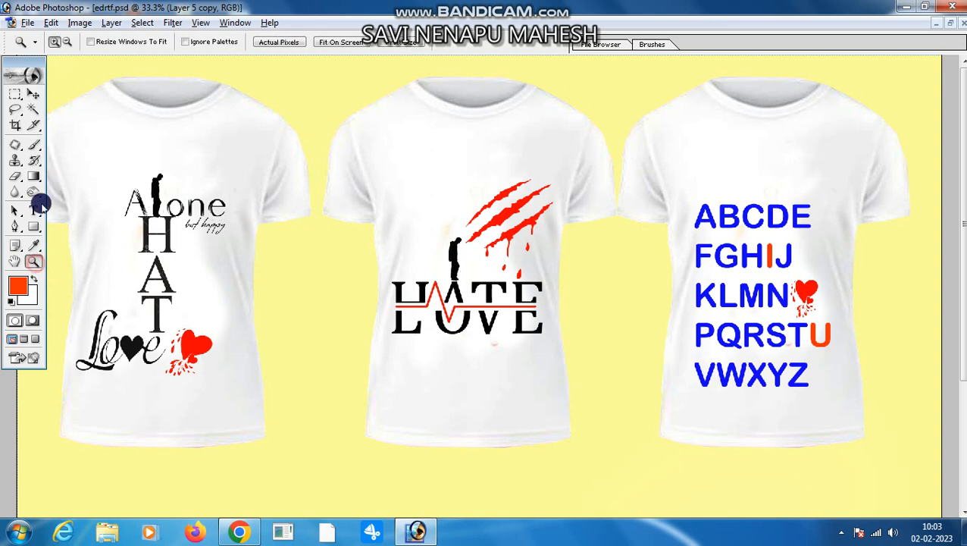
pyautogui.click(651, 280)
pyautogui.click(788, 288)
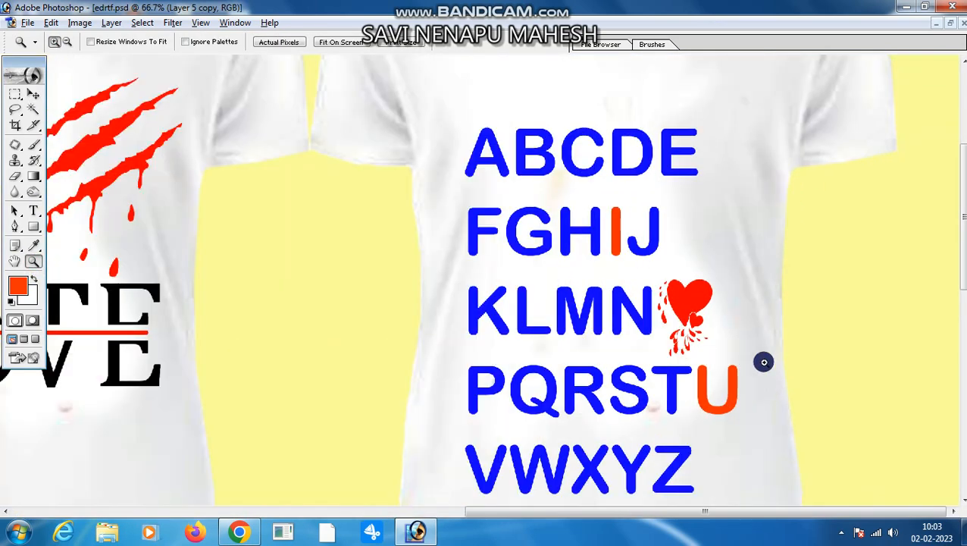
pyautogui.click(720, 313)
pyautogui.scroll(3, 576, 269)
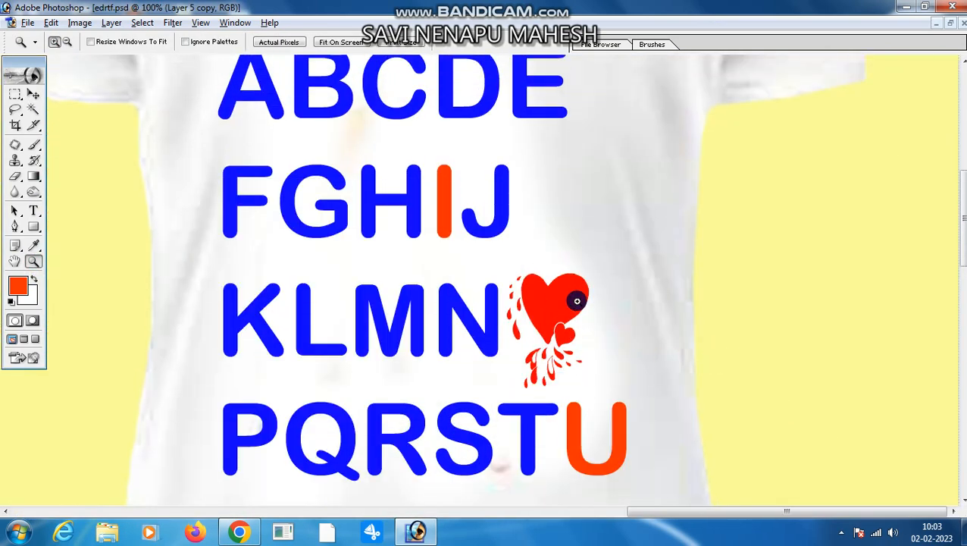
pyautogui.scroll(1, 576, 301)
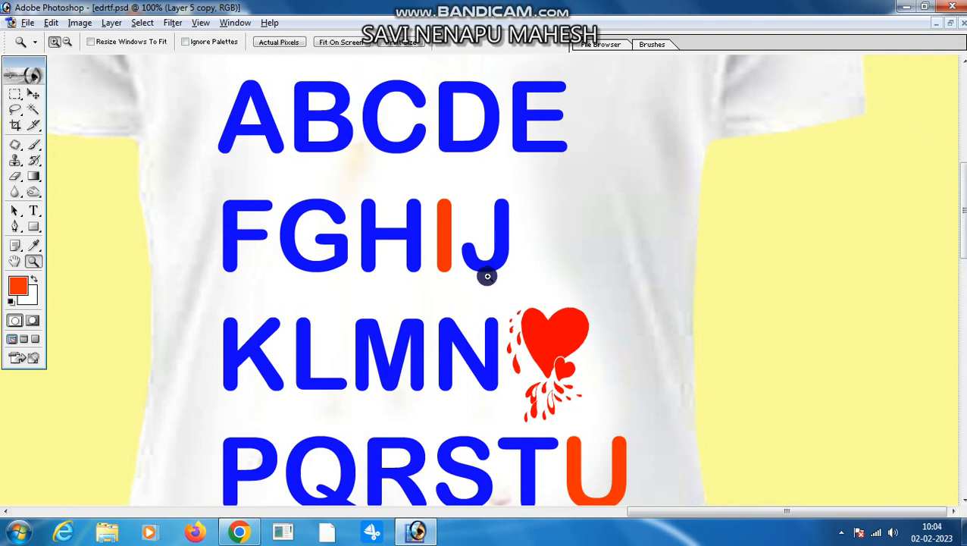
pyautogui.scroll(-2, 554, 361)
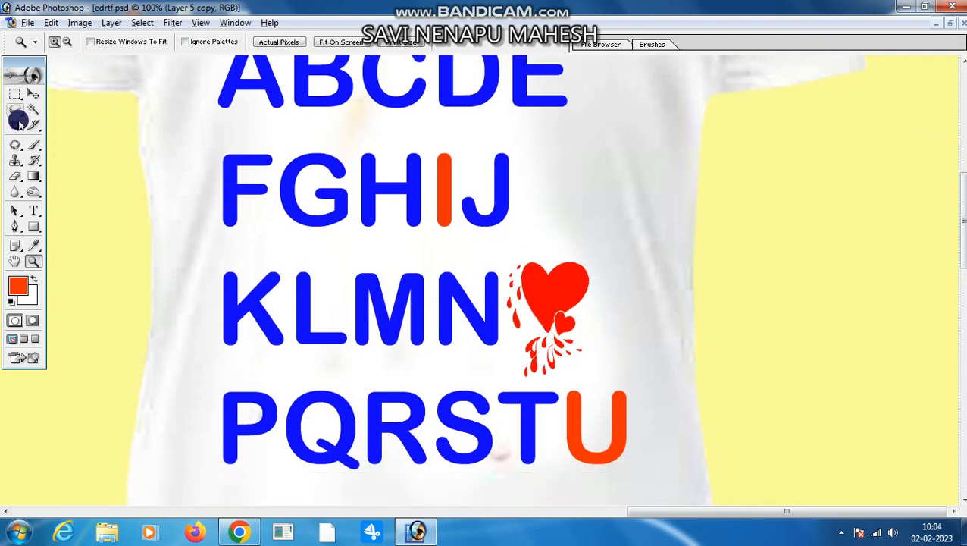
pyautogui.click(34, 94)
pyautogui.rightClick(556, 295)
pyautogui.click(594, 306)
pyautogui.moveTo(568, 306); pyautogui.dragTo(570, 317)
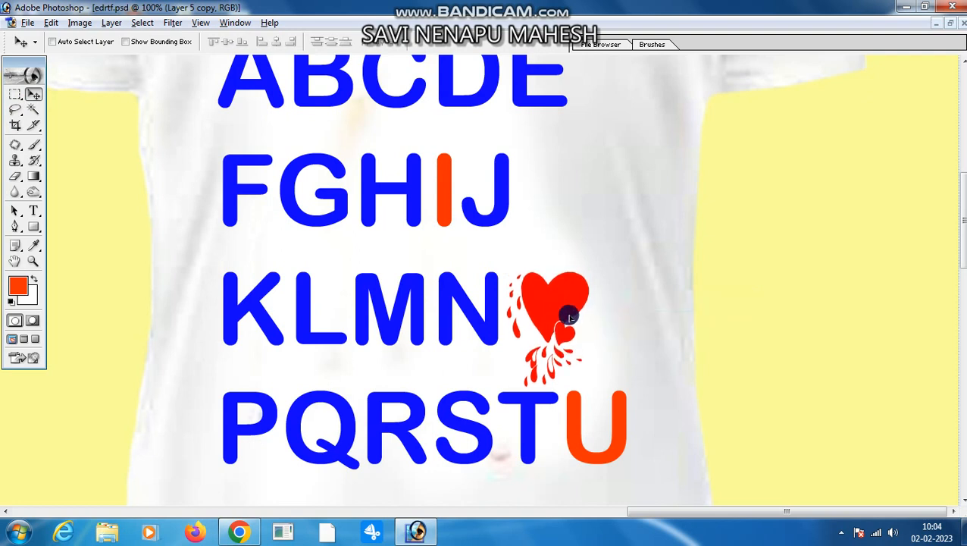
pyautogui.click(32, 261)
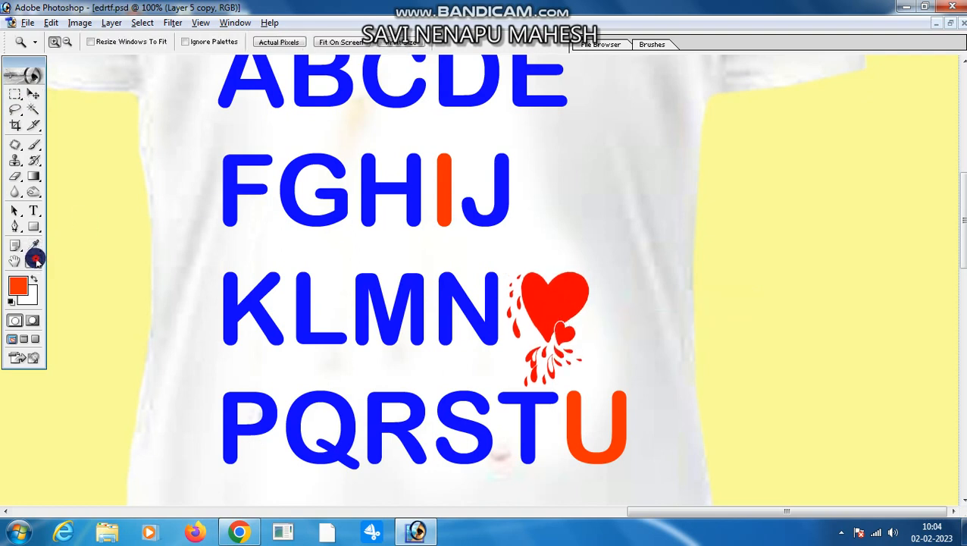
pyautogui.keyDown('alt'); pyautogui.click(537, 247); pyautogui.keyUp('alt')
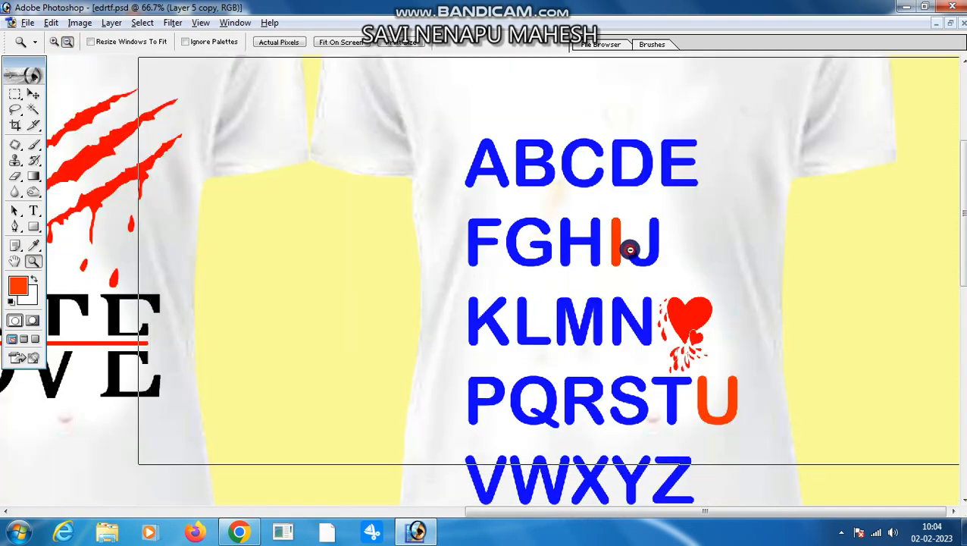
pyautogui.keyDown('alt'); pyautogui.click(669, 280); pyautogui.keyUp('alt')
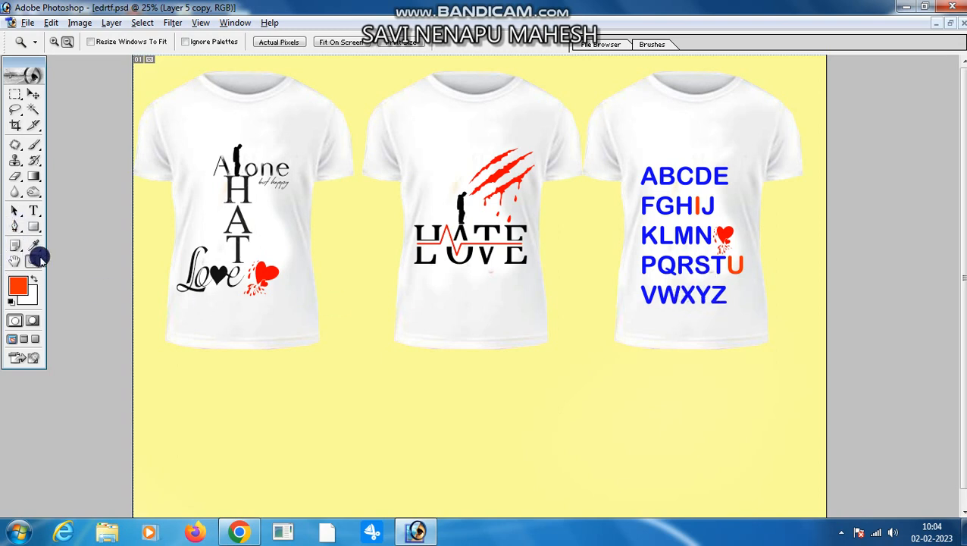
pyautogui.click(841, 532)
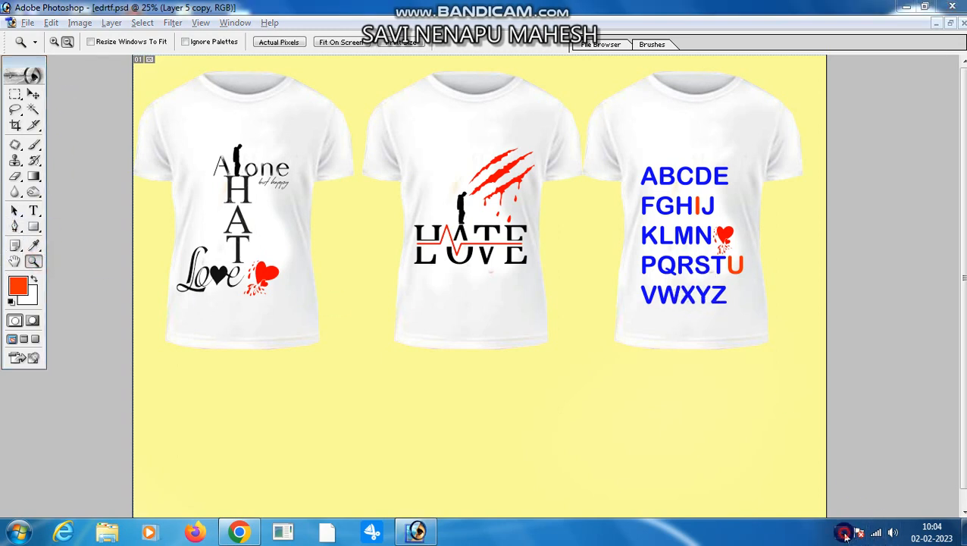
pyautogui.click(850, 442)
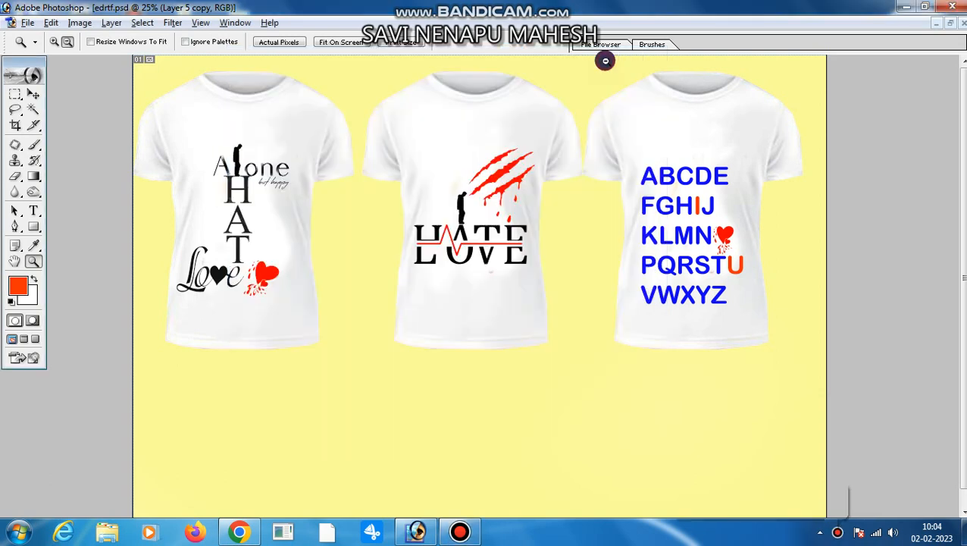
pyautogui.click(606, 58)
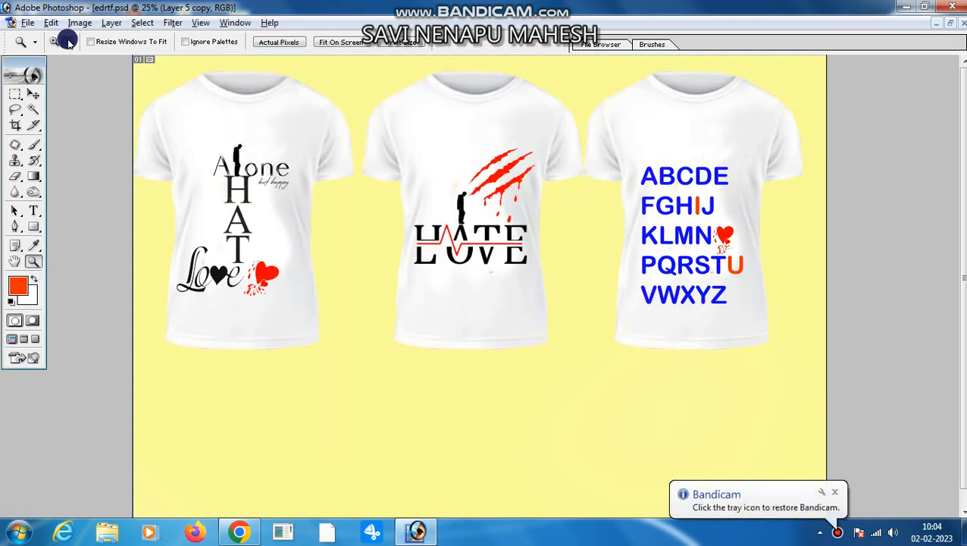
pyautogui.keyDown('alt'); pyautogui.click(392, 257); pyautogui.keyUp('alt')
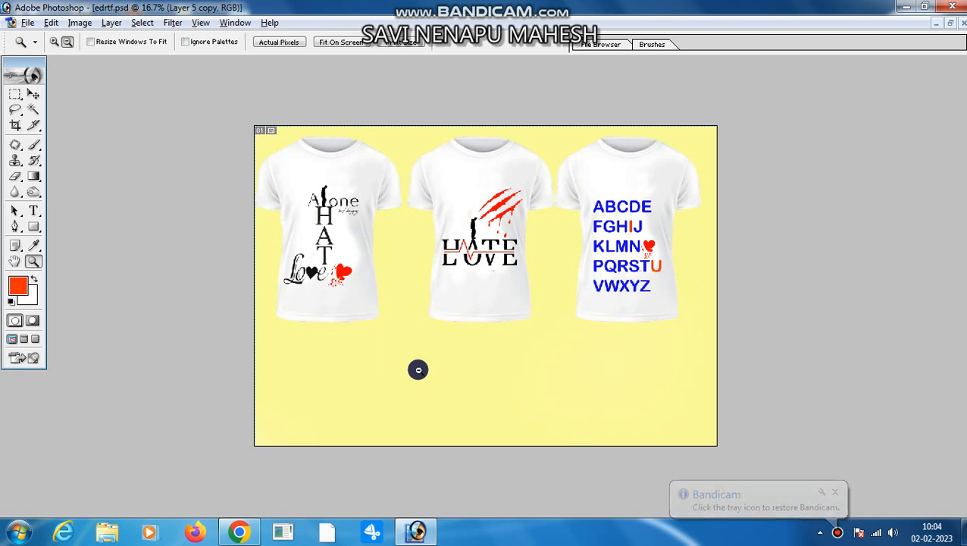
pyautogui.click(53, 41)
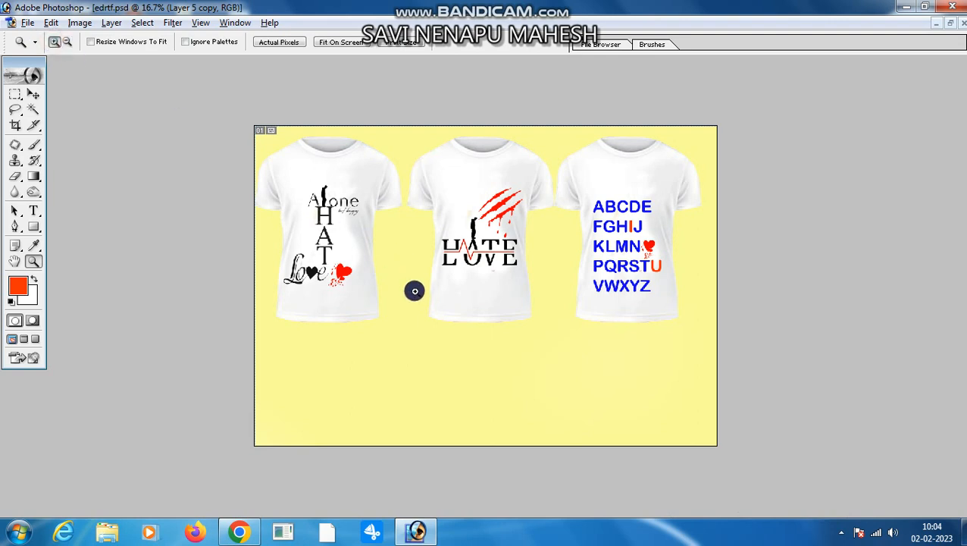